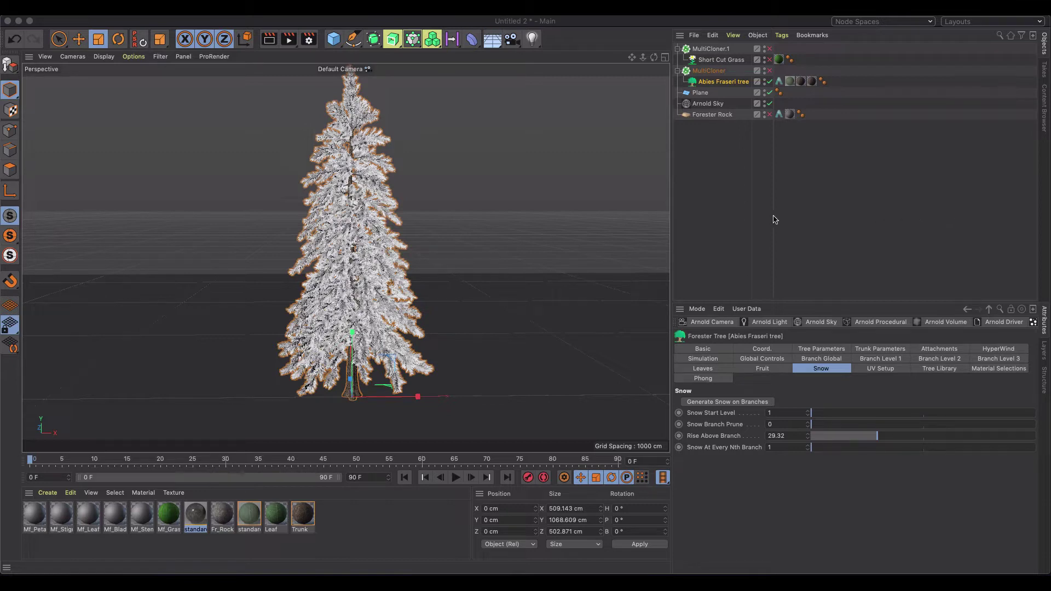
Bring Cinema 4D into focus and zoom the viewport out on the snowy fir tree
{"action": "key", "text": "super+Tab"}
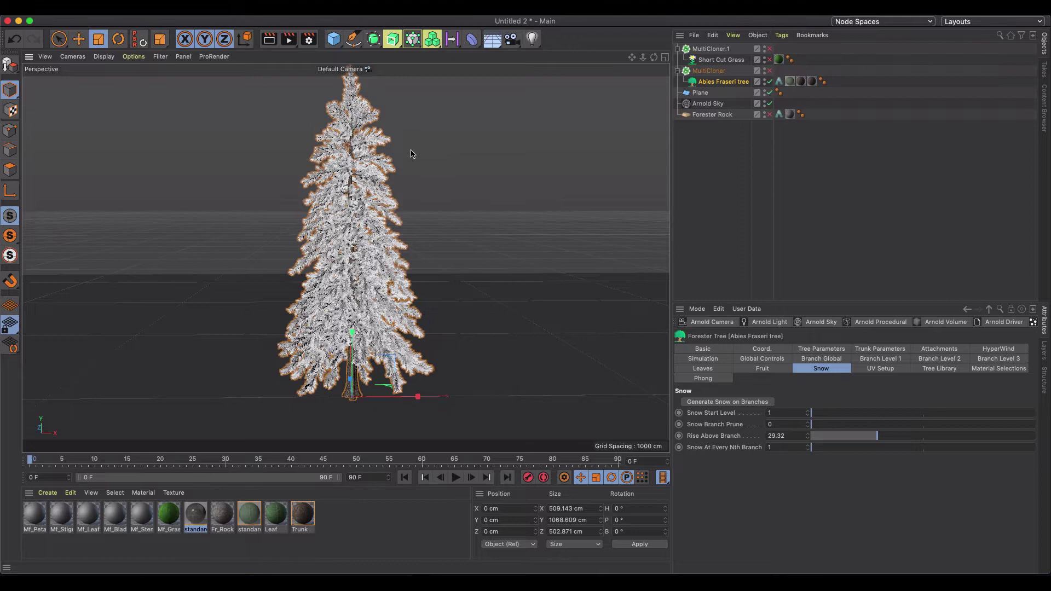
{"action": "scroll", "coordinate": [402, 169], "scroll_direction": "down", "scroll_amount": 3}
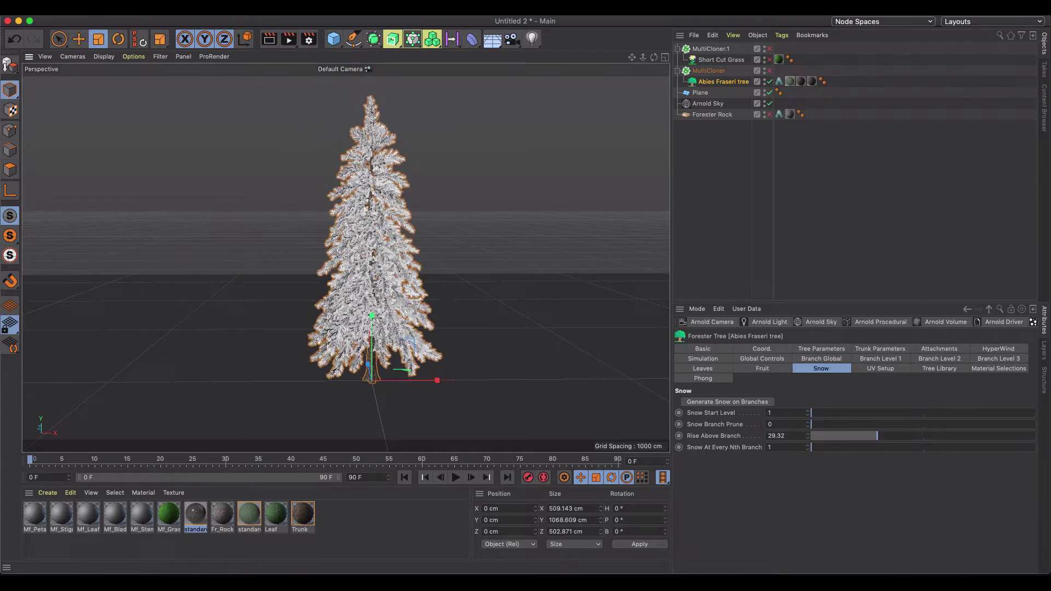
Dock the Arnold IPR beside the scene, enlarge it, zoom to 80%, and select the MultiCloners
{"action": "left_click_drag", "start_coordinate": [832, 314], "coordinate": [738, 310]}
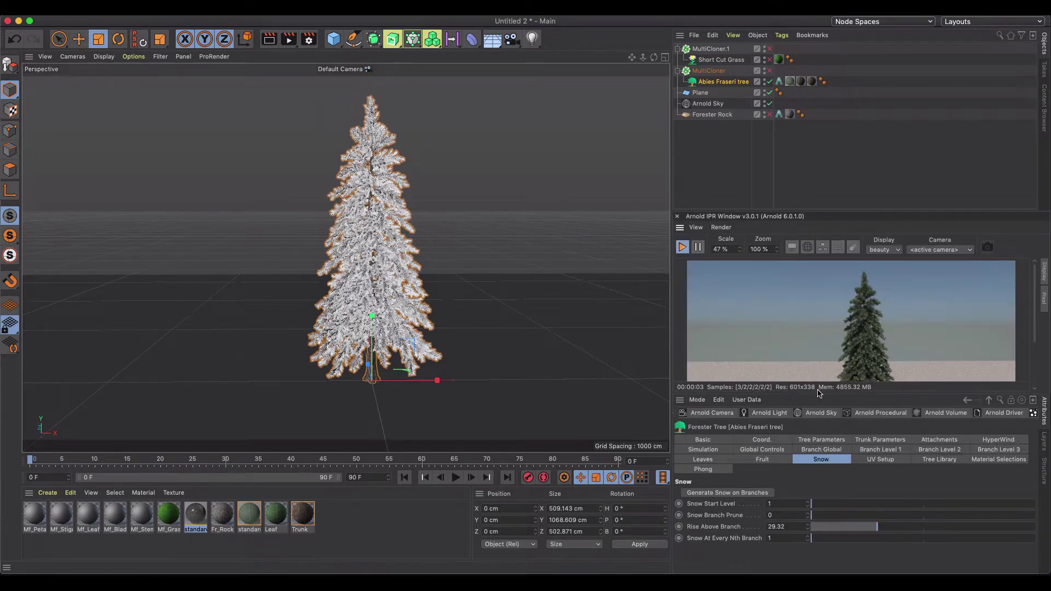
{"action": "left_click_drag", "start_coordinate": [817, 393], "coordinate": [825, 421]}
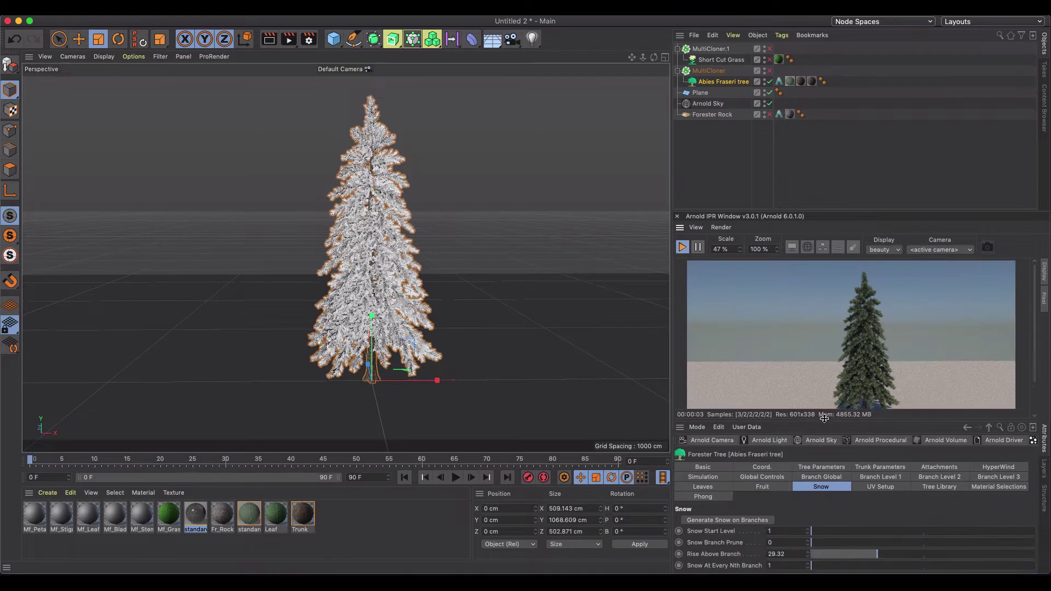
{"action": "scroll", "coordinate": [881, 359], "scroll_direction": "down", "scroll_amount": 2}
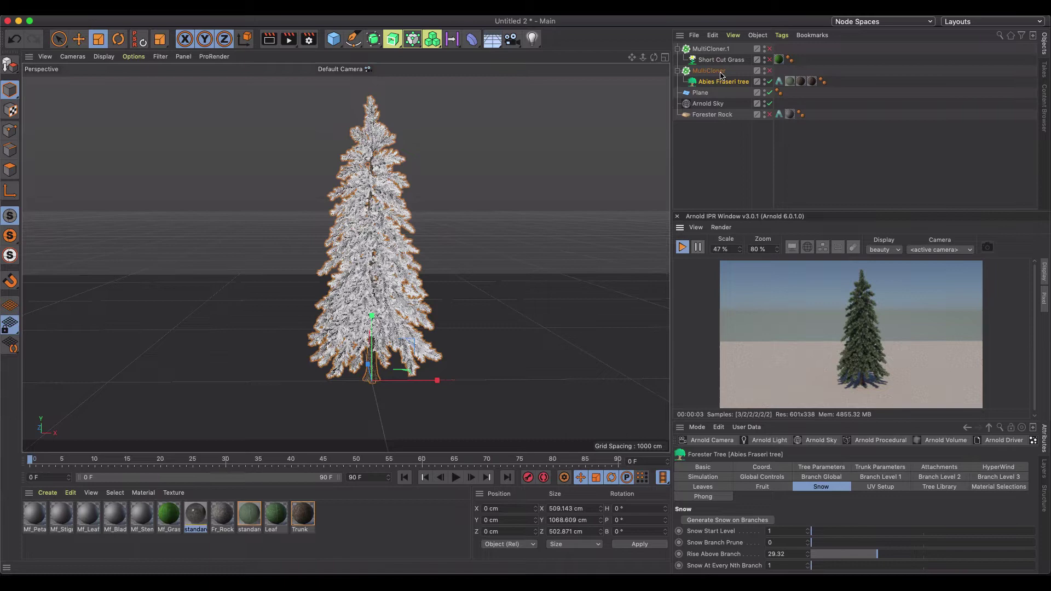
{"action": "left_click", "coordinate": [712, 49]}
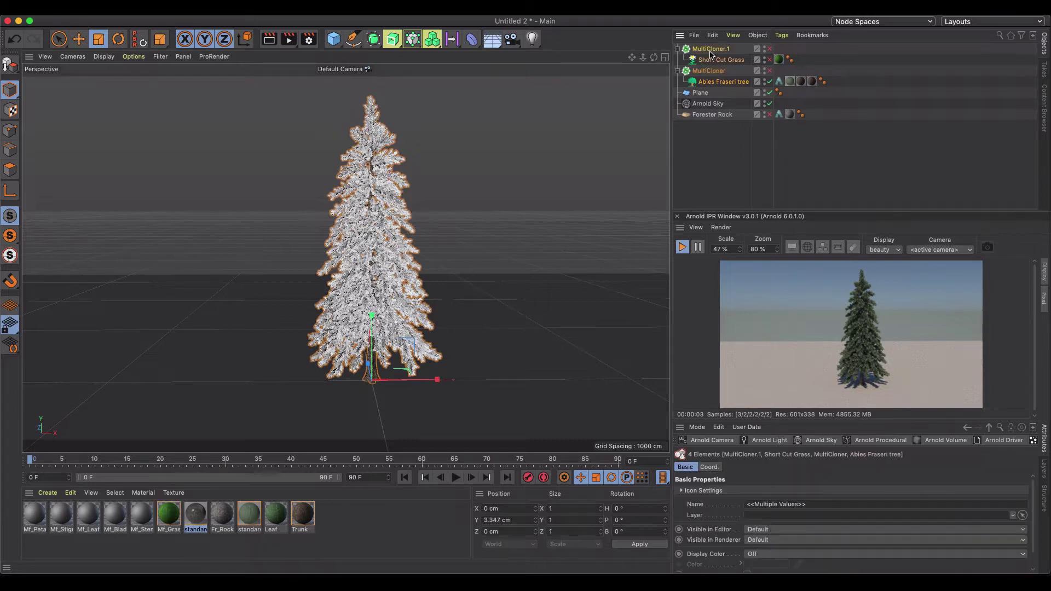
Delete both MultiCloners, with their grass and fir tree, and the Forester Rock
{"action": "left_click", "coordinate": [717, 71], "text": "shift"}
{"action": "key", "text": "Delete"}
{"action": "left_click", "coordinate": [716, 71]}
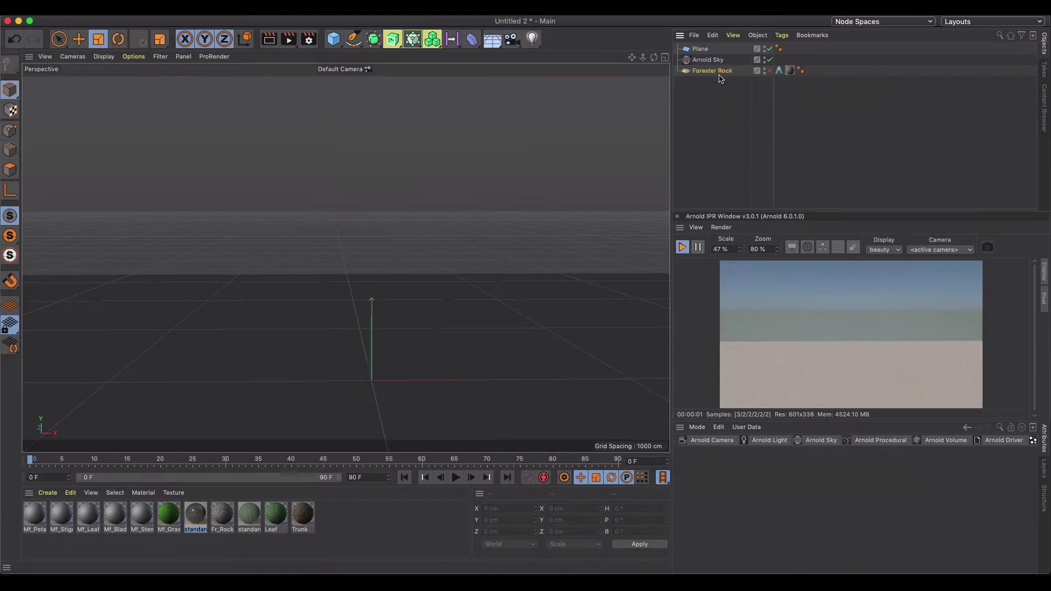
{"action": "key", "text": "Delete"}
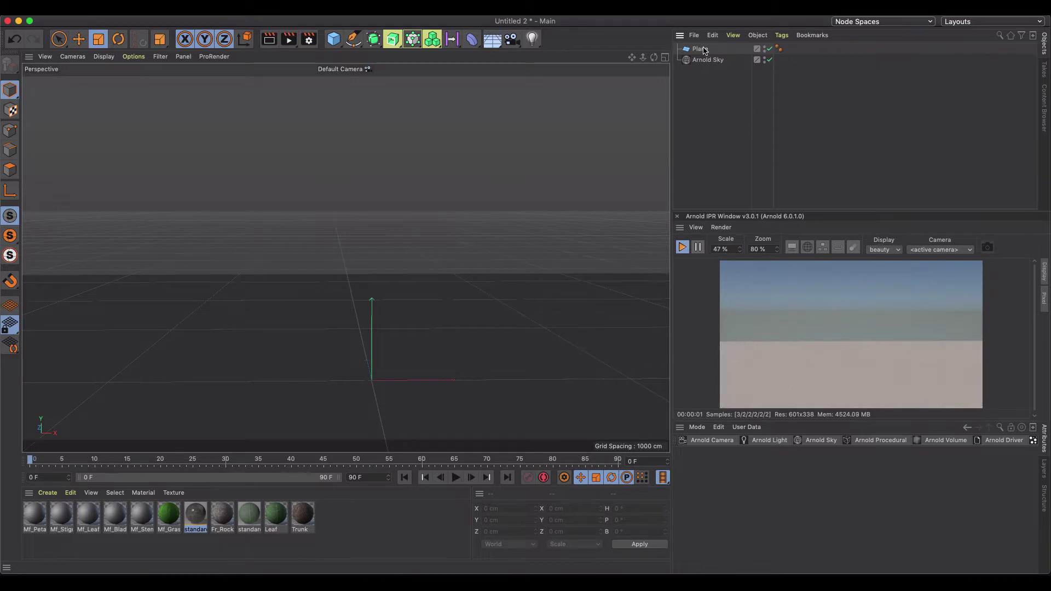
Set the Arnold Sky's Skydome Intensity to 1.51
{"action": "left_click", "coordinate": [706, 50]}
{"action": "left_click", "coordinate": [713, 61]}
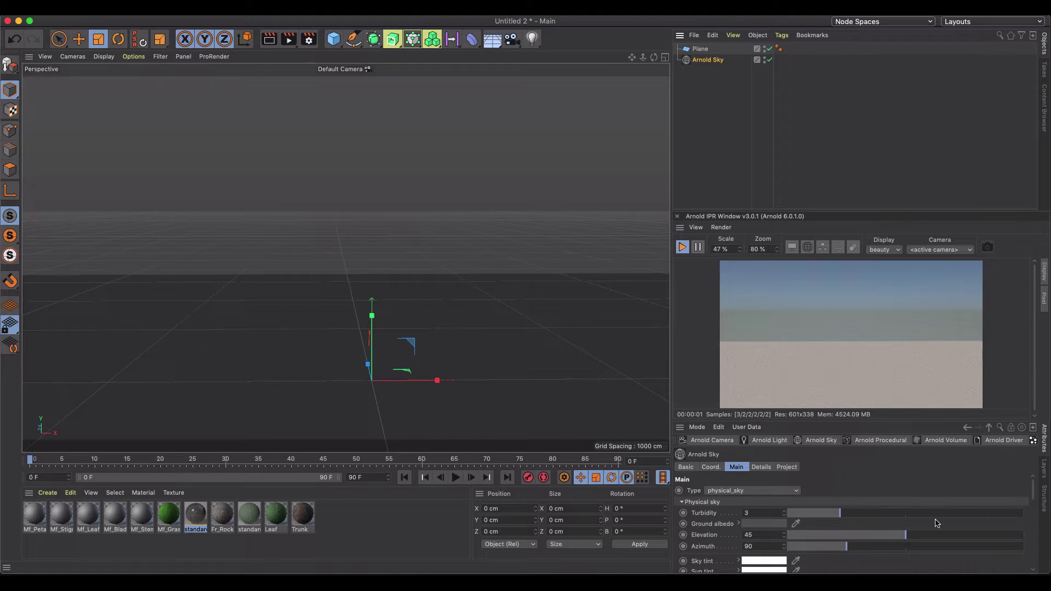
{"action": "scroll", "coordinate": [1035, 493], "scroll_direction": "down", "scroll_amount": 6}
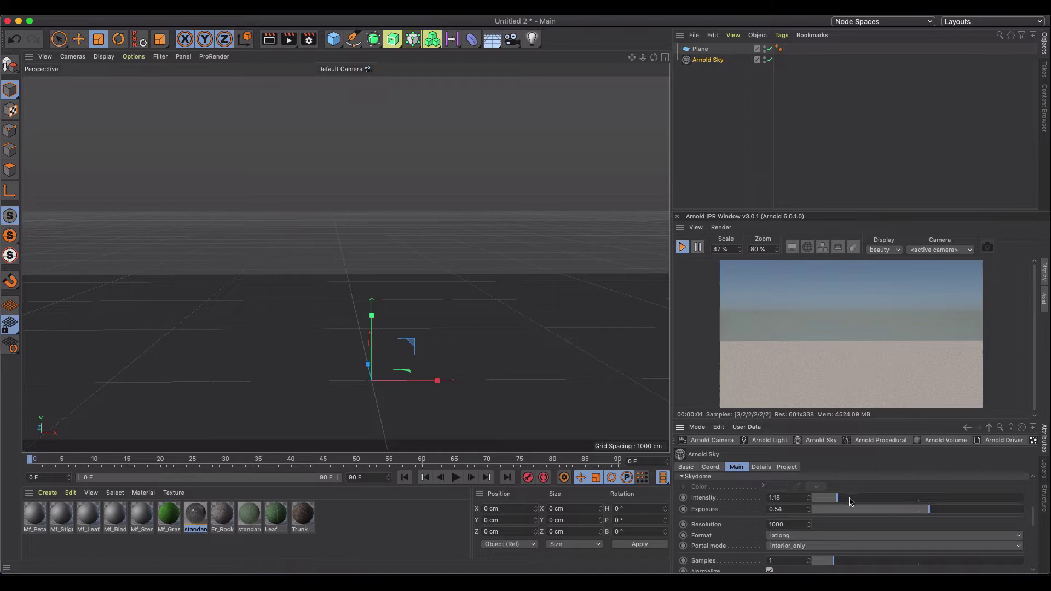
{"action": "left_click", "coordinate": [846, 499]}
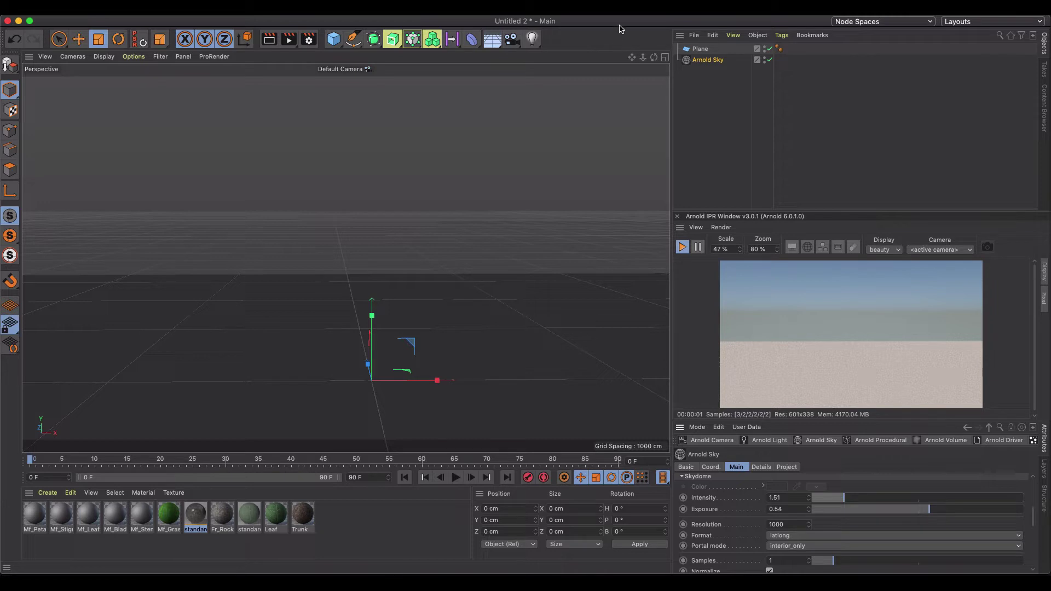
{"action": "left_click", "coordinate": [605, 7]}
{"action": "mouse_move", "coordinate": [637, 206]}
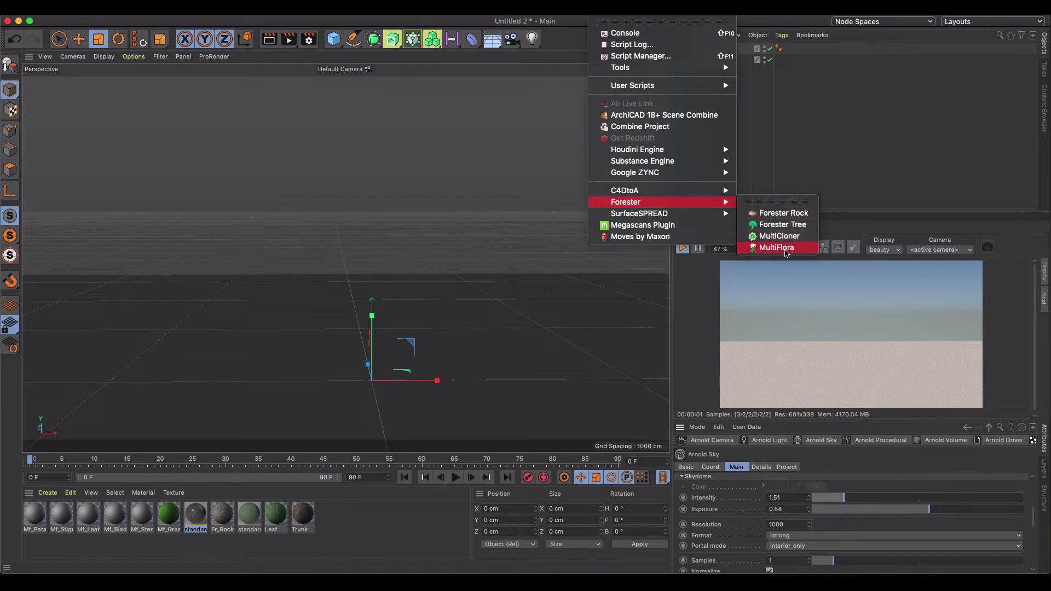
Add a Forester Tree via Extensions > Forester and show its Tree Library presets
{"action": "left_click", "coordinate": [783, 225]}
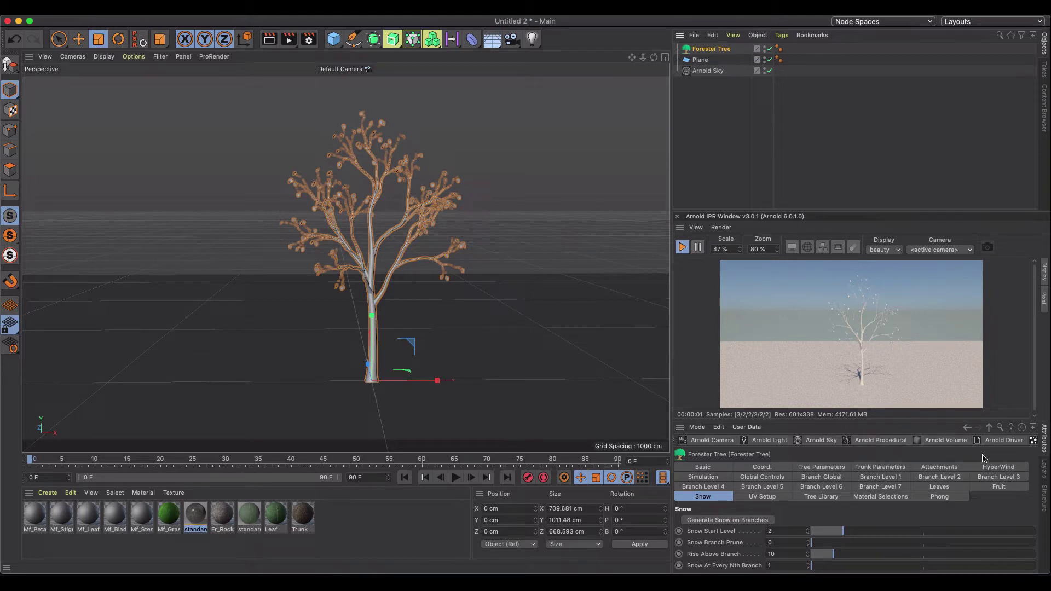
{"action": "left_click", "coordinate": [827, 498]}
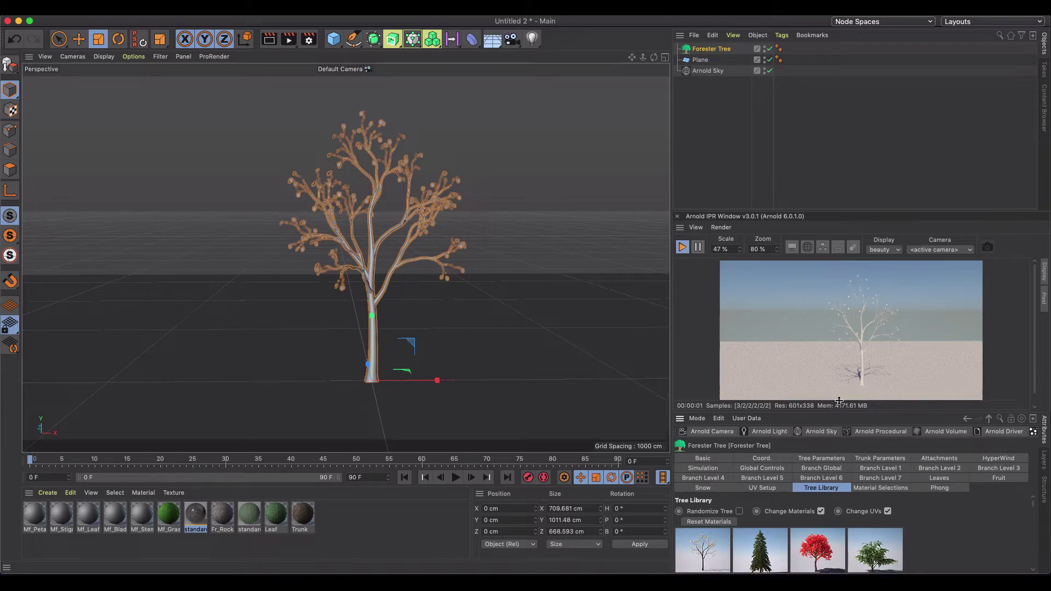
Try the Pinus Longaeva preset and orbit around it in the live render
{"action": "left_click_drag", "start_coordinate": [836, 423], "coordinate": [838, 337]}
{"action": "scroll", "coordinate": [864, 497], "scroll_direction": "down", "scroll_amount": 10}
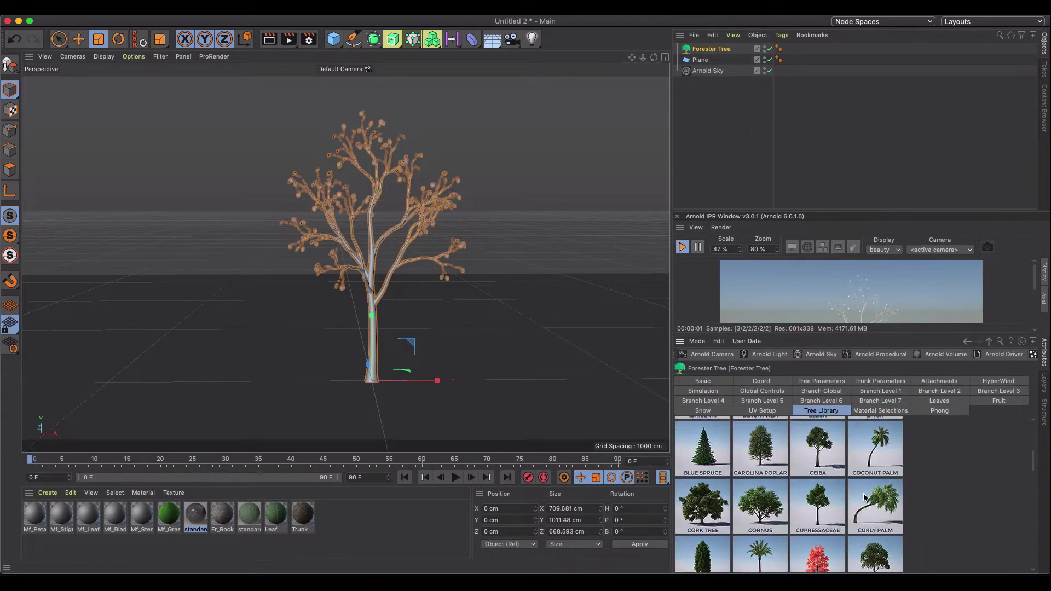
{"action": "scroll", "coordinate": [864, 497], "scroll_direction": "down", "scroll_amount": 10}
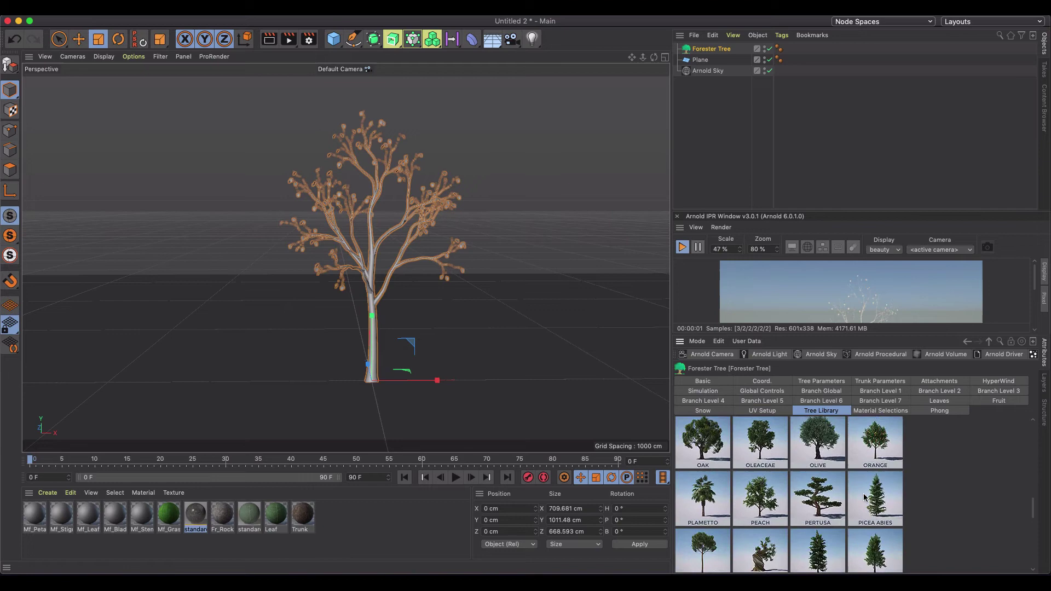
{"action": "scroll", "coordinate": [864, 497], "scroll_direction": "down", "scroll_amount": 1}
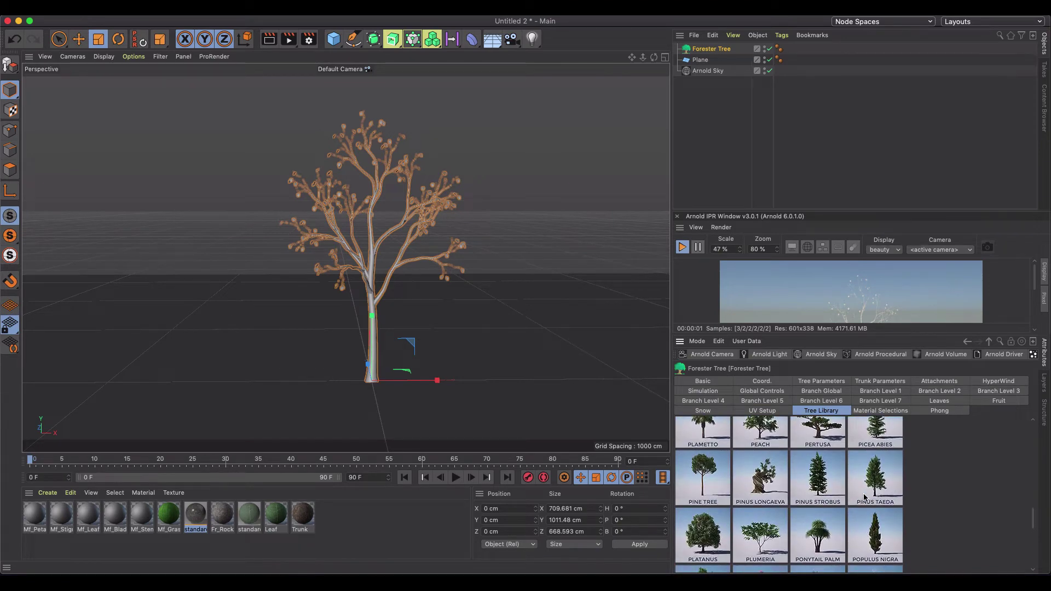
{"action": "left_click", "coordinate": [759, 487]}
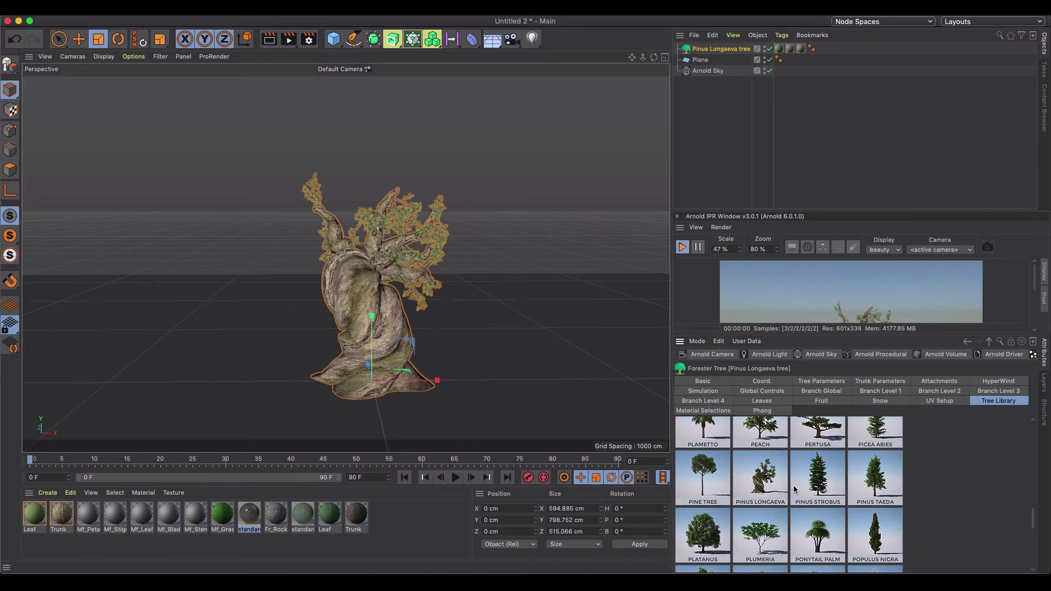
{"action": "left_click_drag", "start_coordinate": [826, 334], "coordinate": [839, 432]}
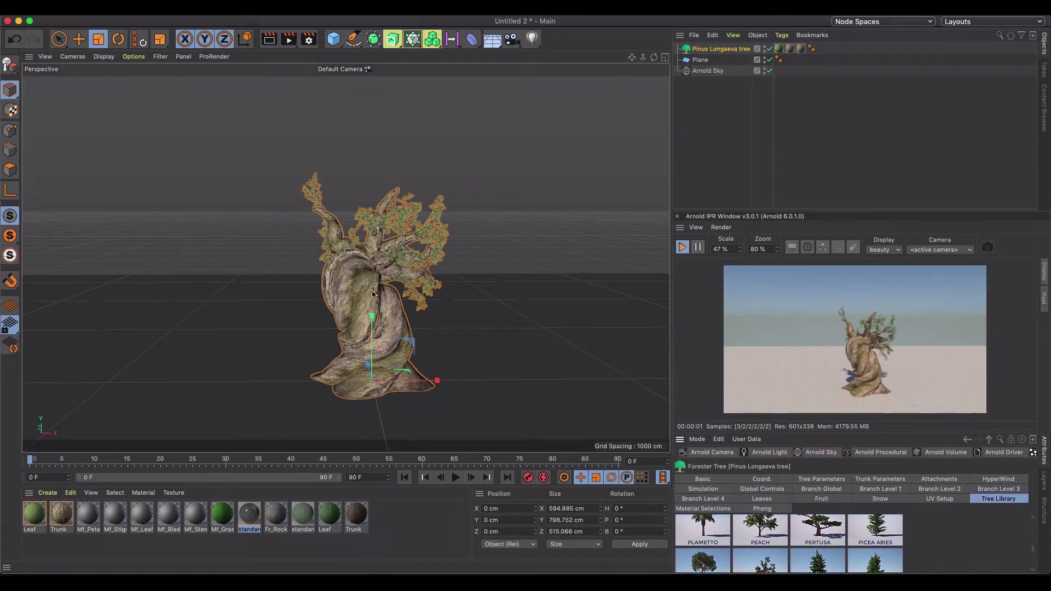
{"action": "left_click_drag", "start_coordinate": [372, 294], "coordinate": [430, 277], "text": "alt"}
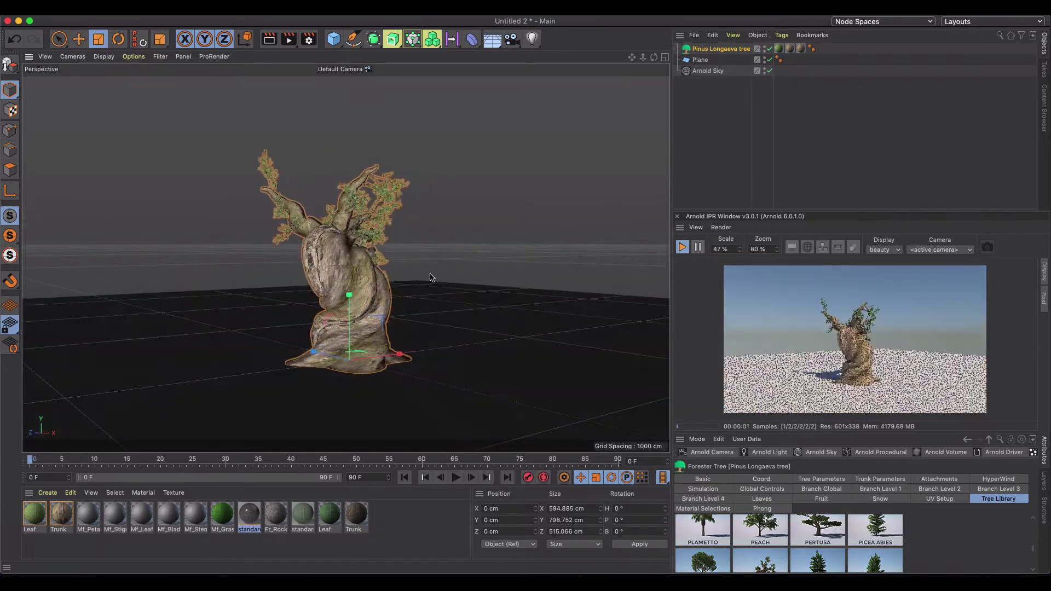
{"action": "right_click_drag", "start_coordinate": [431, 277], "coordinate": [396, 268], "text": "alt"}
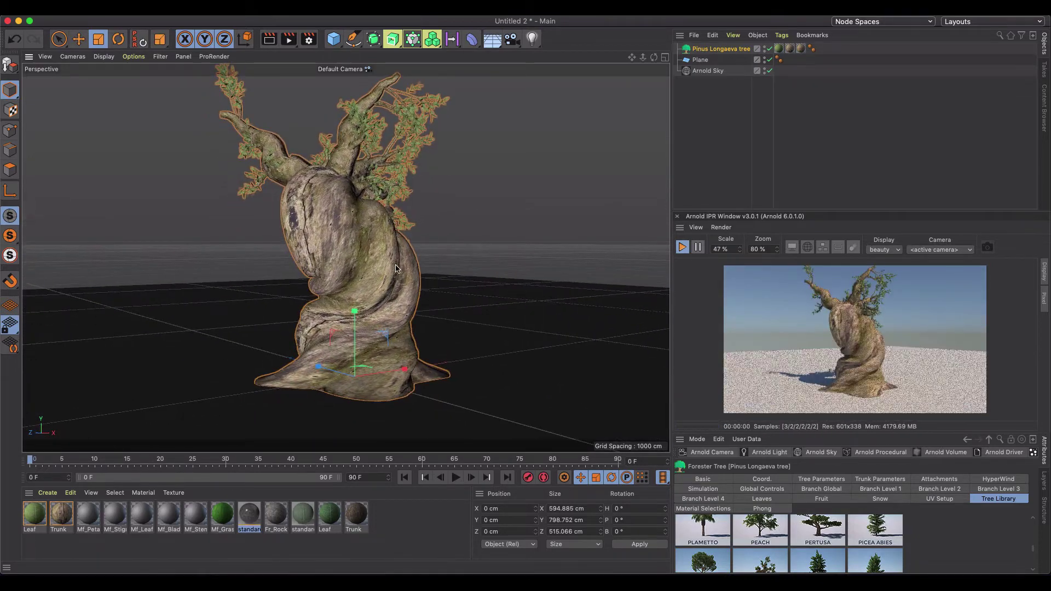
{"action": "left_click_drag", "start_coordinate": [396, 268], "coordinate": [416, 279], "text": "alt"}
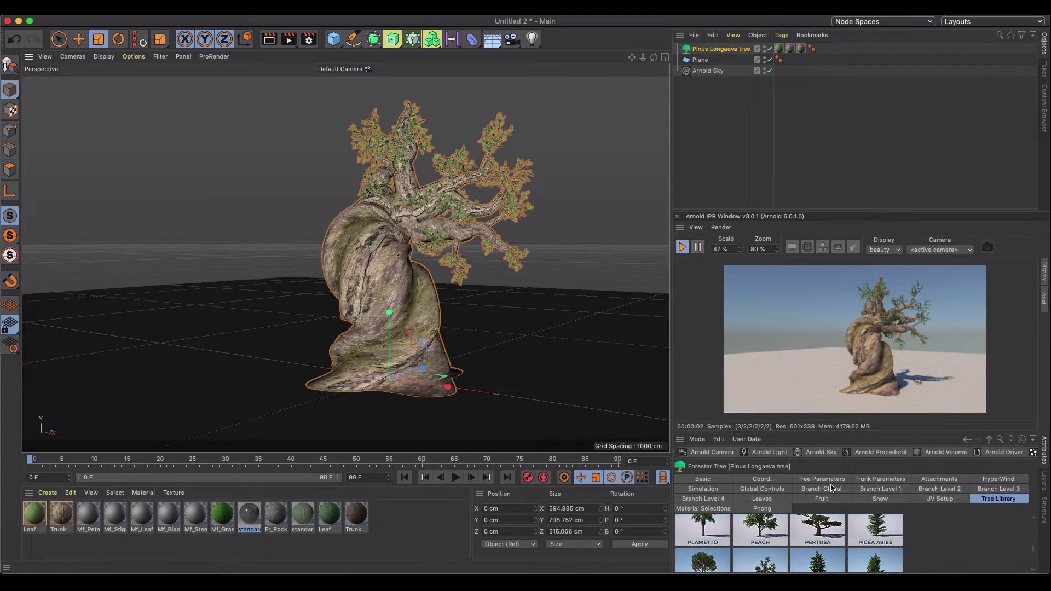
Switch the tree to the Palmetto preset and view it from several angles
{"action": "left_click", "coordinate": [717, 527]}
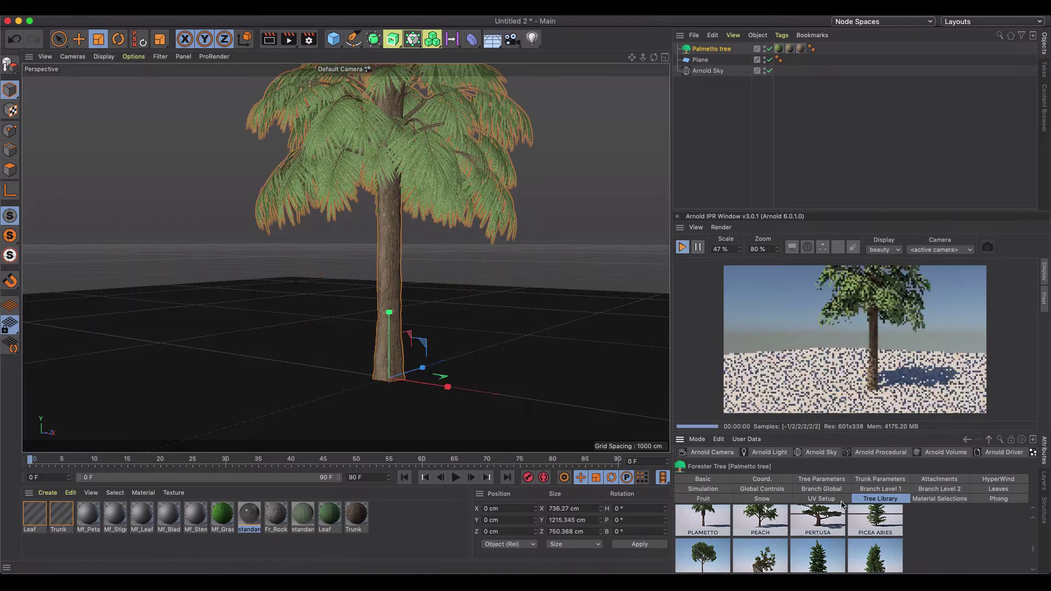
{"action": "left_click_drag", "start_coordinate": [453, 236], "coordinate": [397, 287], "text": "alt"}
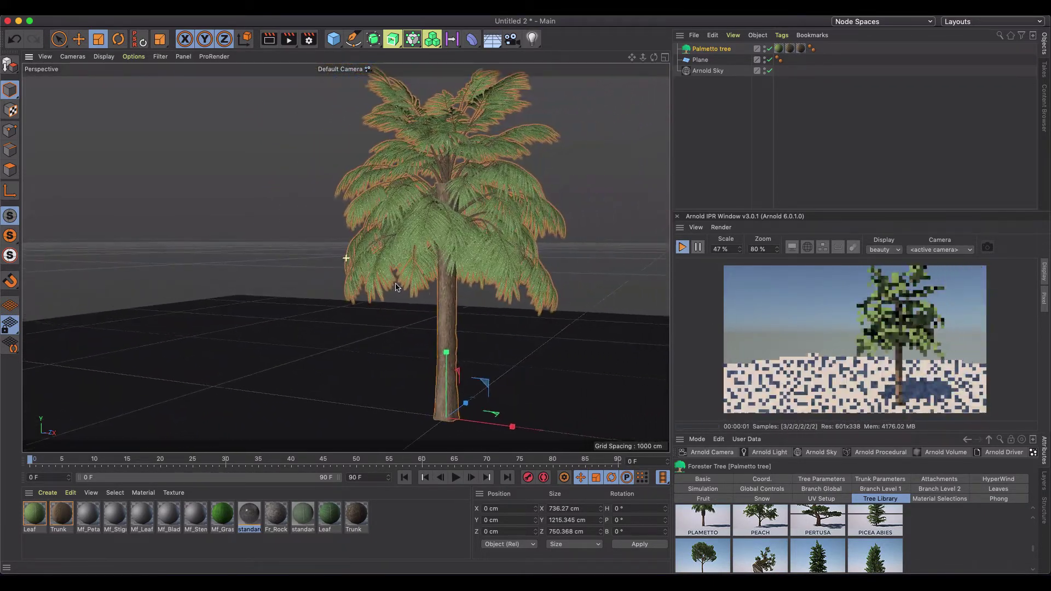
{"action": "left_click_drag", "start_coordinate": [499, 252], "coordinate": [457, 254], "text": "alt"}
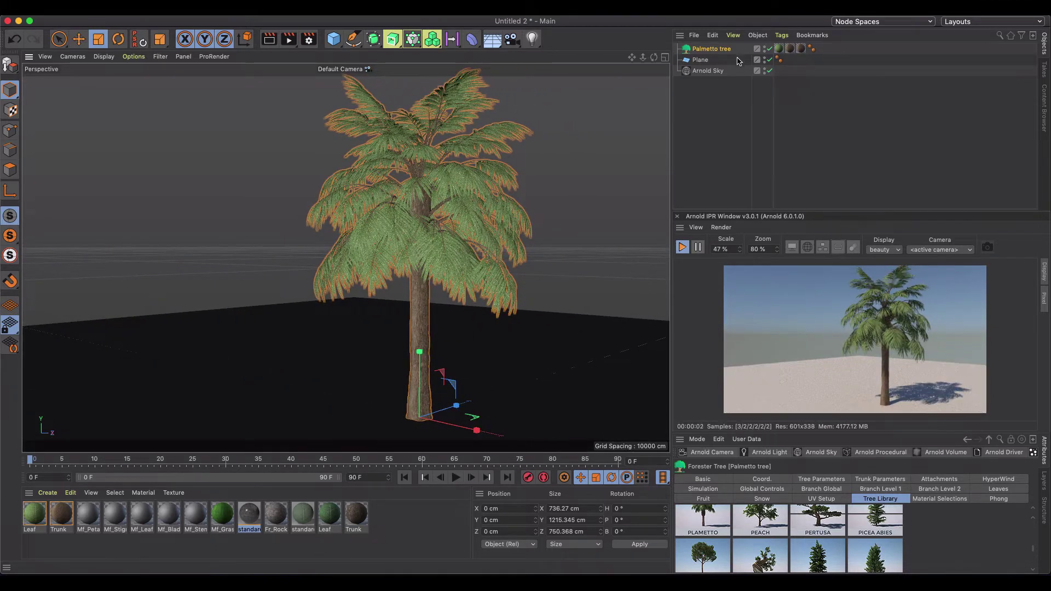
Show Tree Parameters in a larger panel: Tree Size 1, Grow 1, Grow Ratio 0.4, Seed 5230
{"action": "left_click", "coordinate": [826, 479]}
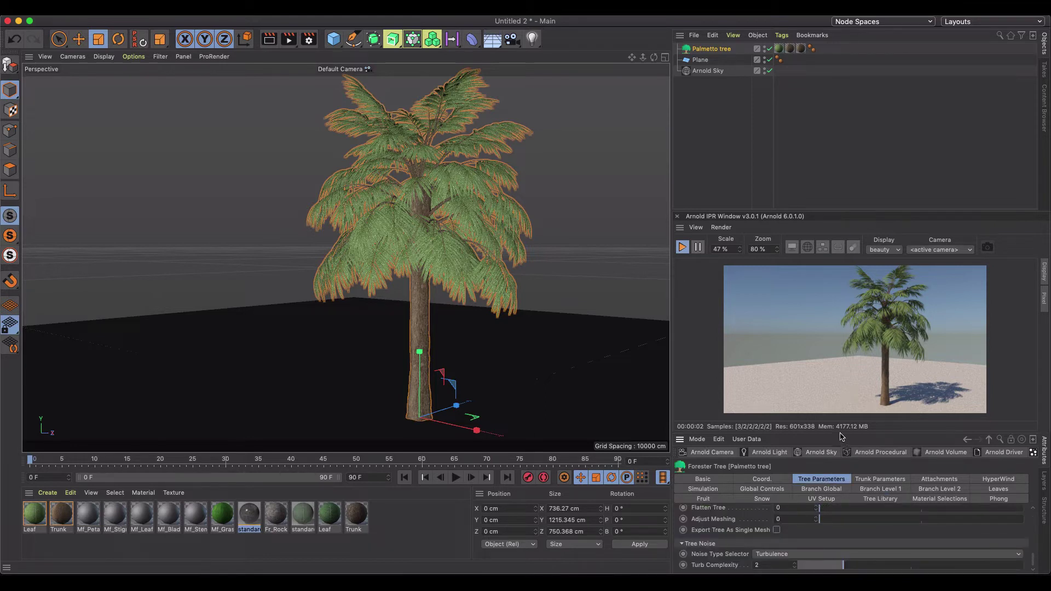
{"action": "left_click_drag", "start_coordinate": [842, 433], "coordinate": [854, 335]}
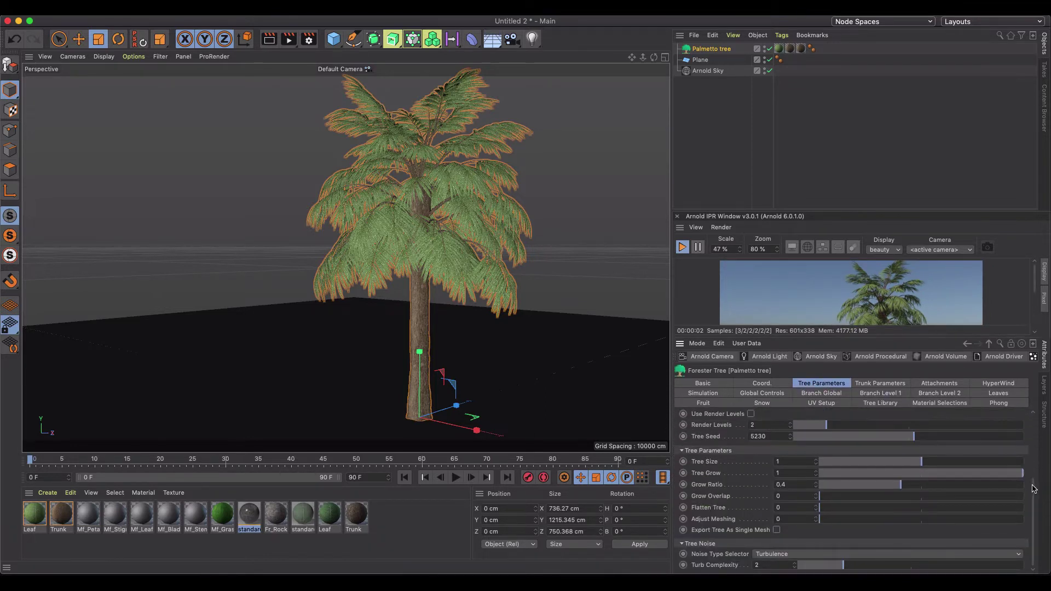
{"action": "scroll", "coordinate": [1031, 481], "scroll_direction": "up", "scroll_amount": 5}
{"action": "scroll", "coordinate": [985, 438], "scroll_direction": "down", "scroll_amount": 2}
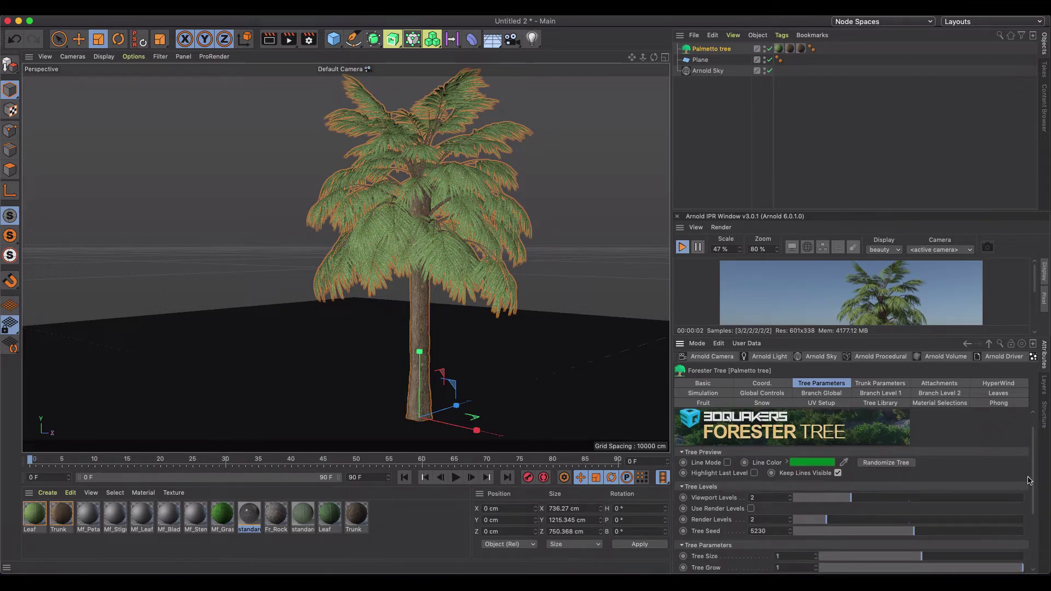
{"action": "scroll", "coordinate": [1033, 476], "scroll_direction": "down", "scroll_amount": 1}
{"action": "left_click_drag", "start_coordinate": [1033, 476], "coordinate": [1027, 528]}
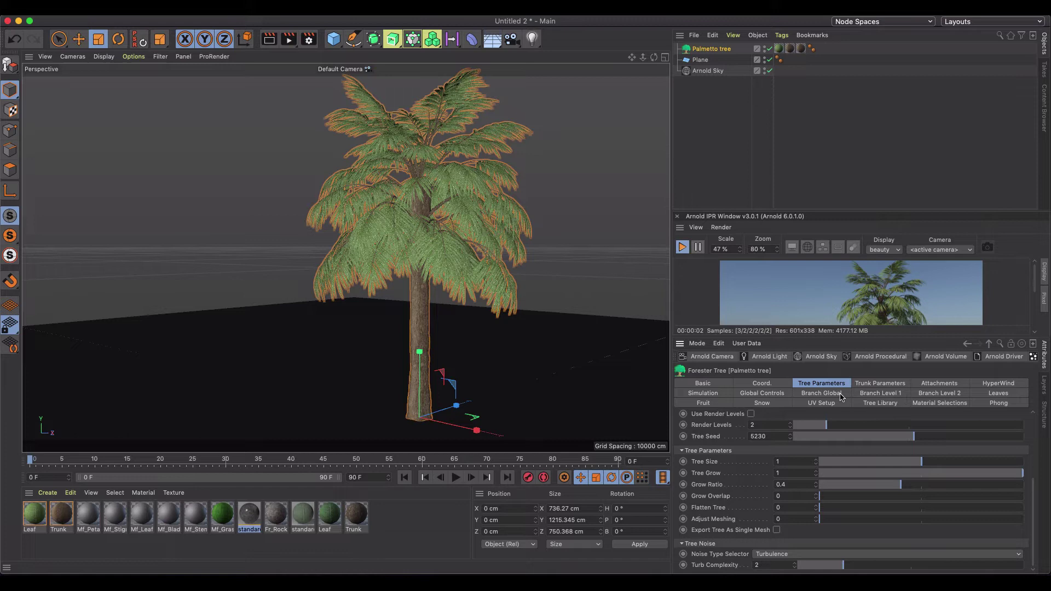
In the Leaves tab, set Leaf Growth to 0.78
{"action": "left_click", "coordinate": [1003, 394]}
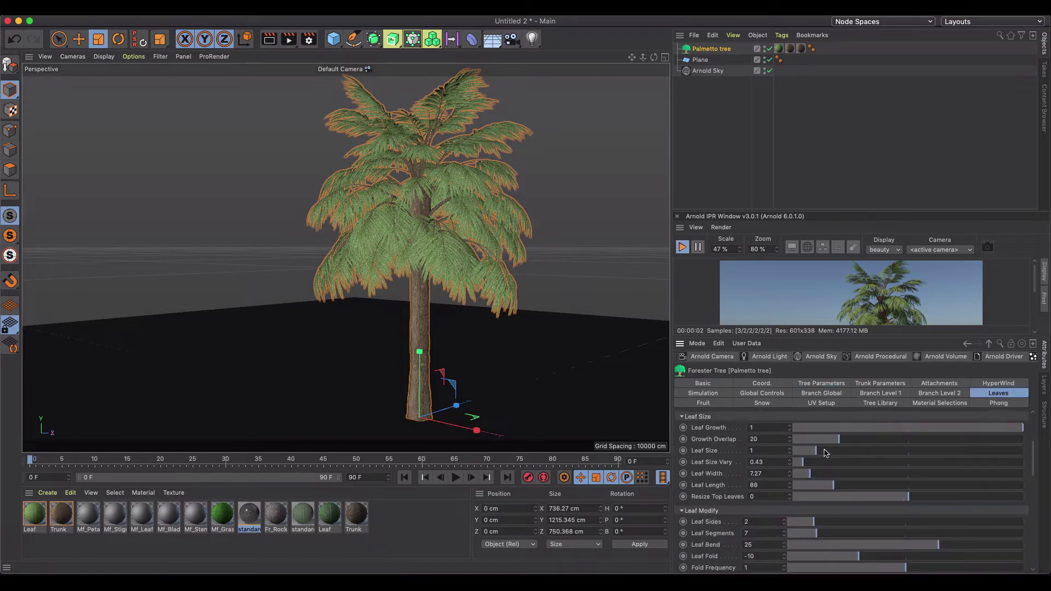
{"action": "left_click_drag", "start_coordinate": [913, 431], "coordinate": [872, 432]}
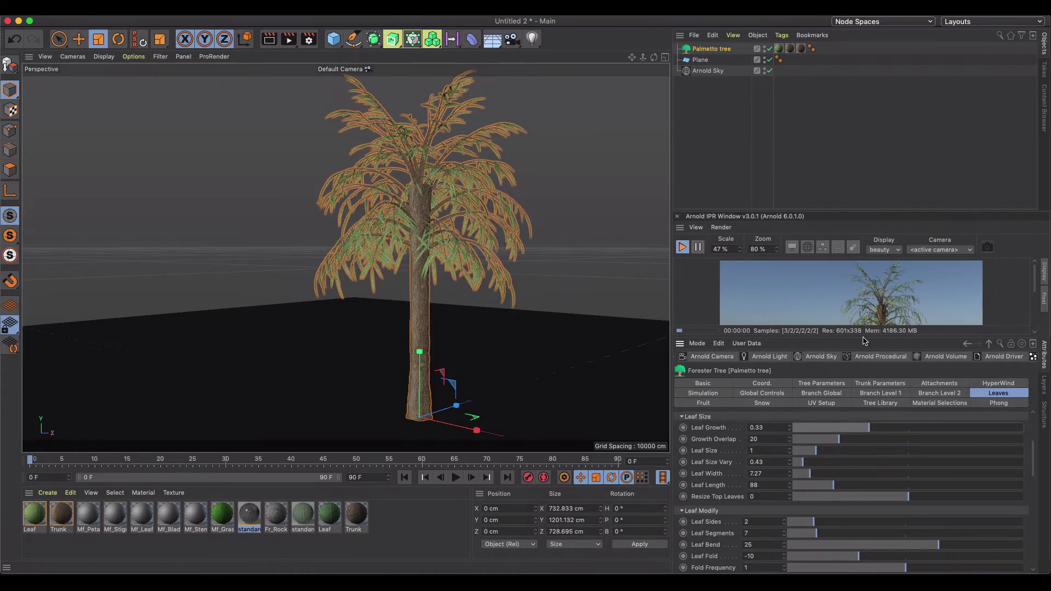
{"action": "left_click_drag", "start_coordinate": [865, 336], "coordinate": [864, 404]}
{"action": "left_click", "coordinate": [949, 499]}
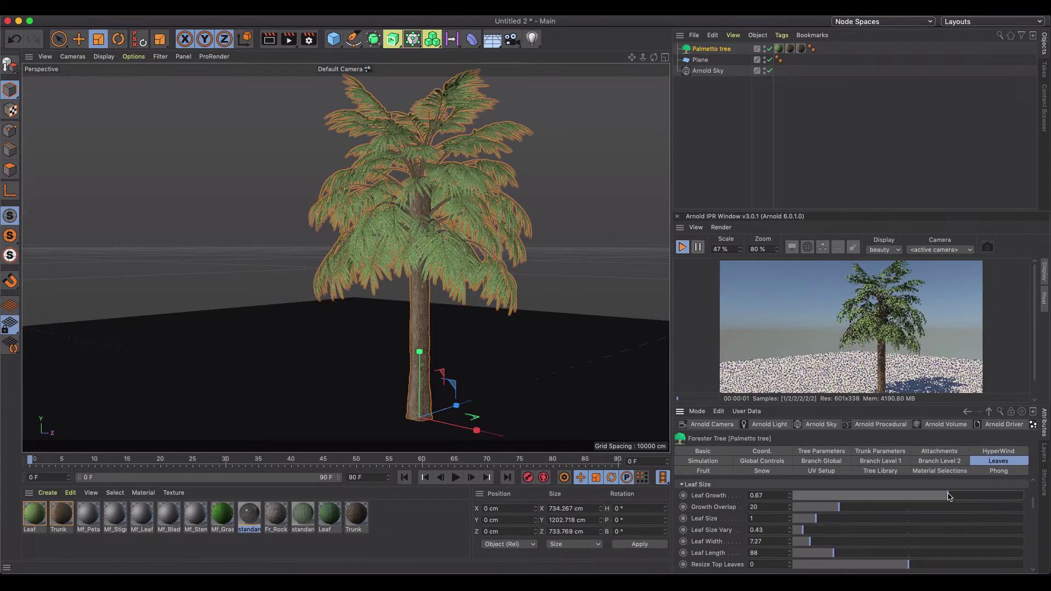
{"action": "left_click_drag", "start_coordinate": [949, 498], "coordinate": [984, 498]}
{"action": "left_click", "coordinate": [974, 498]}
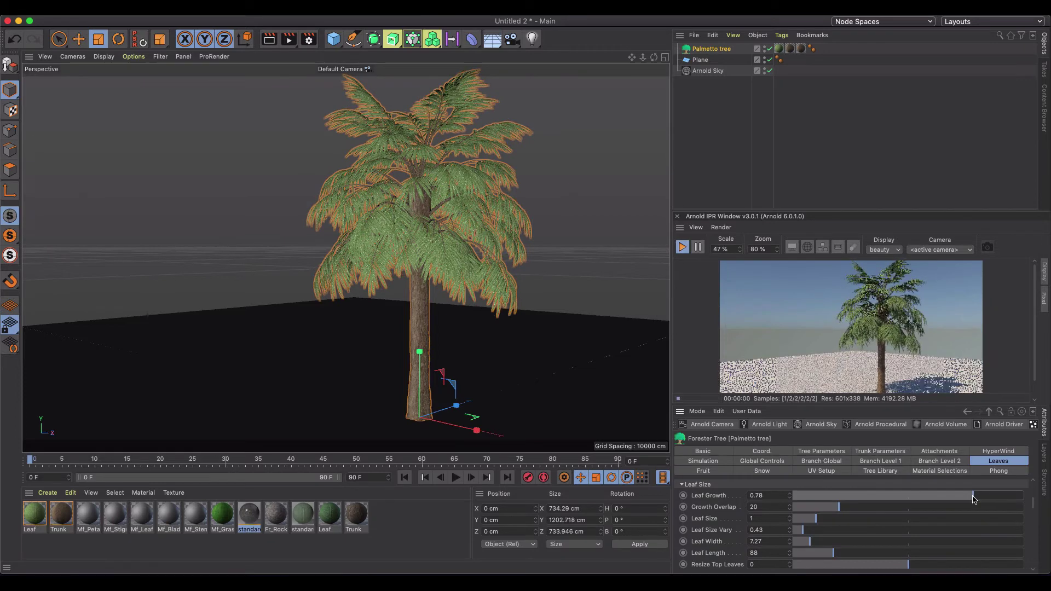
Set Leaf Size to 1.36 and Leaf Size Vary to 1.67
{"action": "left_click", "coordinate": [854, 519]}
{"action": "left_click", "coordinate": [891, 519]}
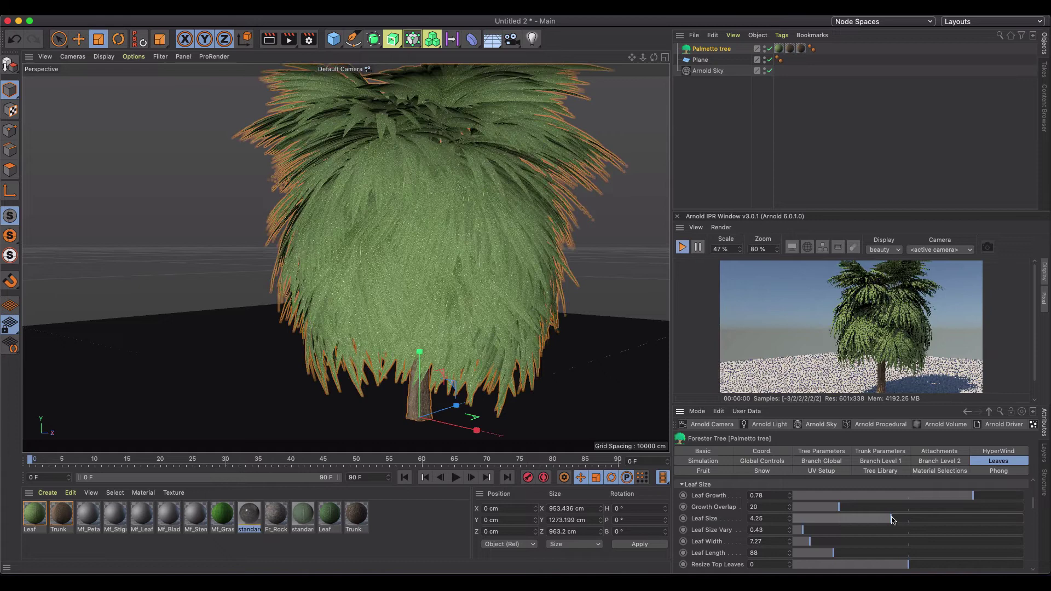
{"action": "left_click", "coordinate": [831, 520]}
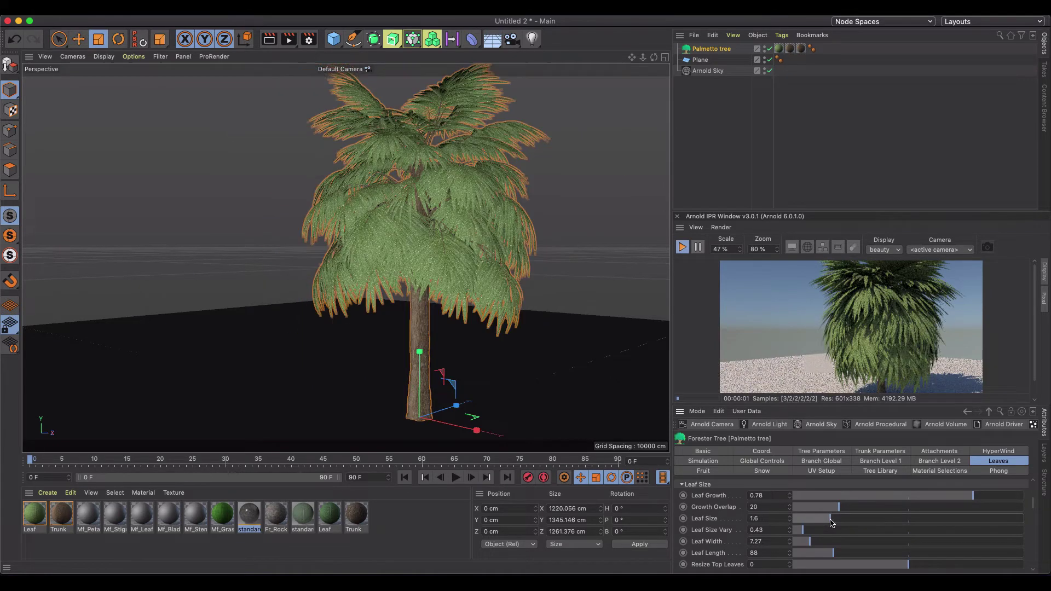
{"action": "left_click", "coordinate": [824, 519]}
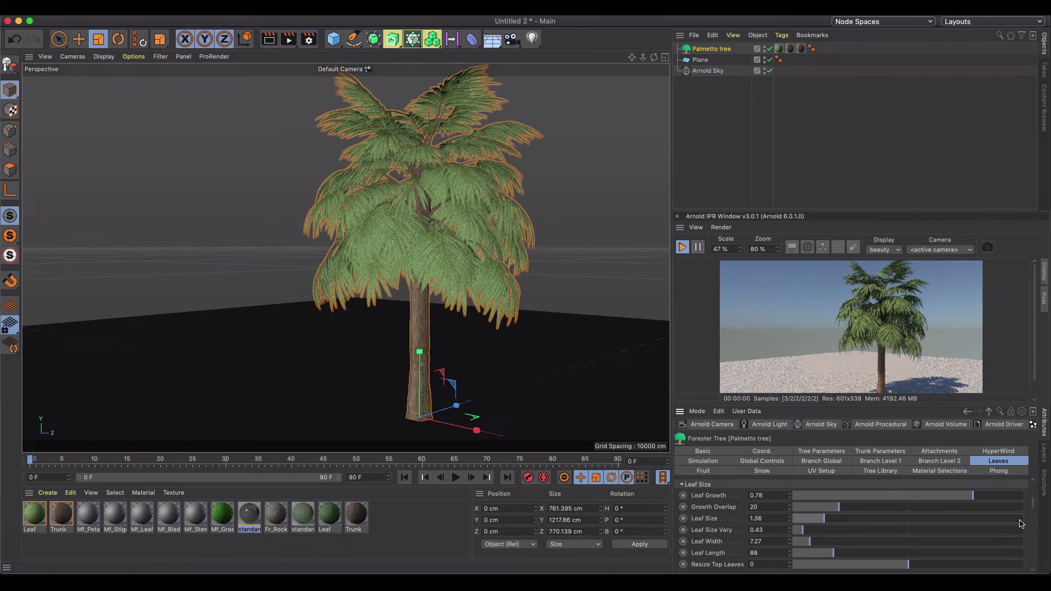
{"action": "left_click", "coordinate": [831, 530]}
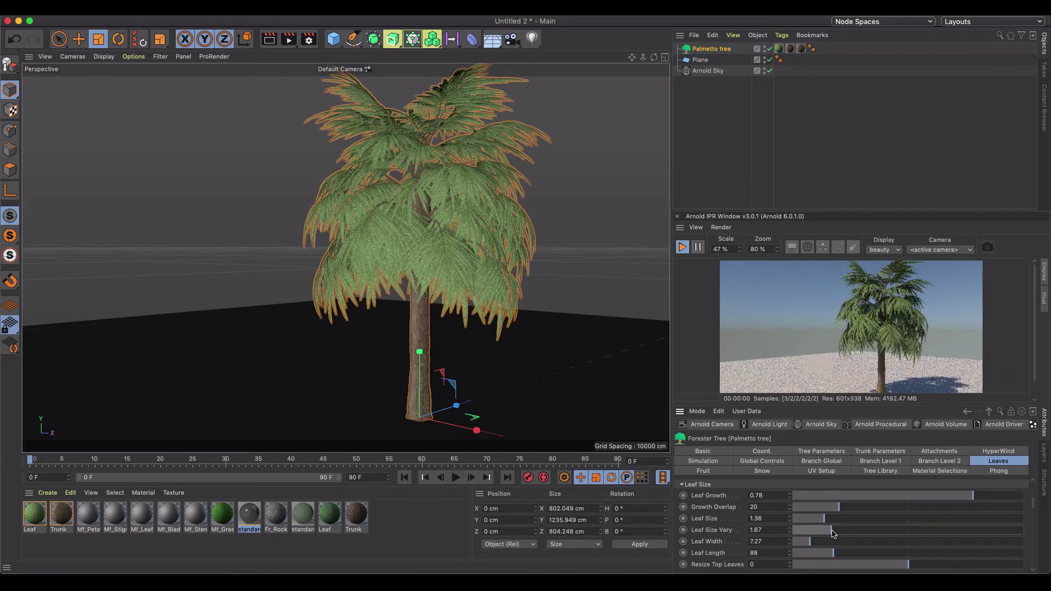
{"action": "mouse_move", "coordinate": [1032, 504]}
{"action": "left_mouse_down"}
{"action": "mouse_move", "coordinate": [1028, 531]}
{"action": "mouse_move", "coordinate": [1032, 487]}
{"action": "left_mouse_up"}
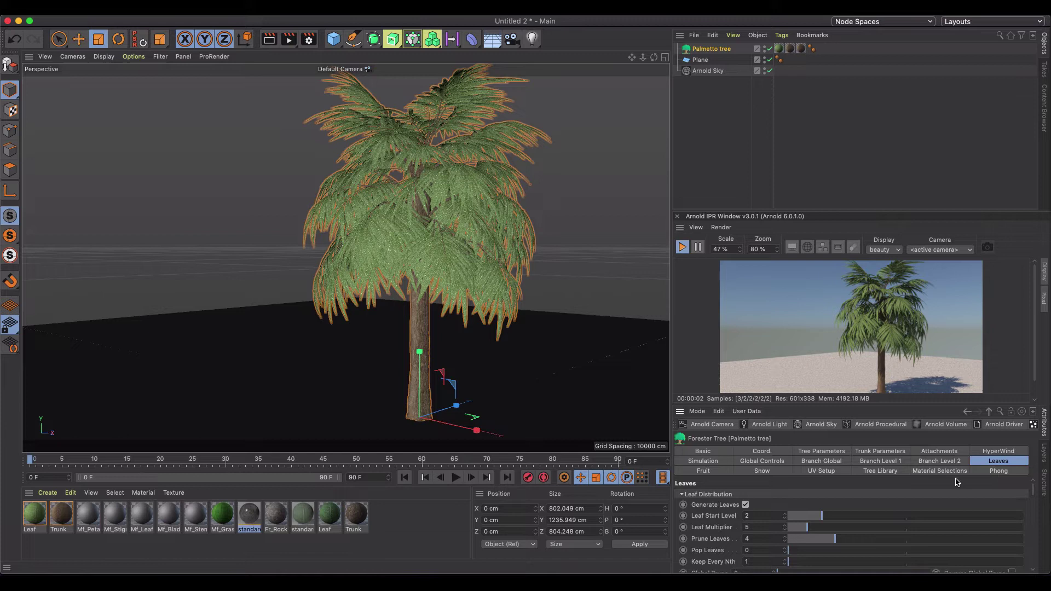
{"action": "left_click", "coordinate": [987, 451]}
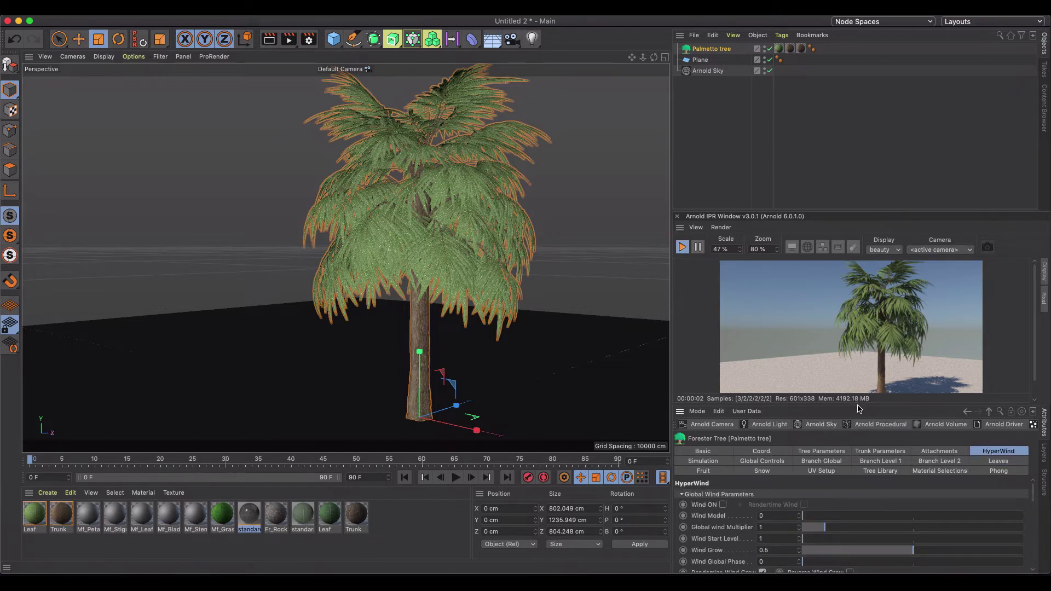
Check Wind ON in HyperWind, preview the swaying playback, then rewind to frame 0
{"action": "left_click_drag", "start_coordinate": [857, 404], "coordinate": [858, 381]}
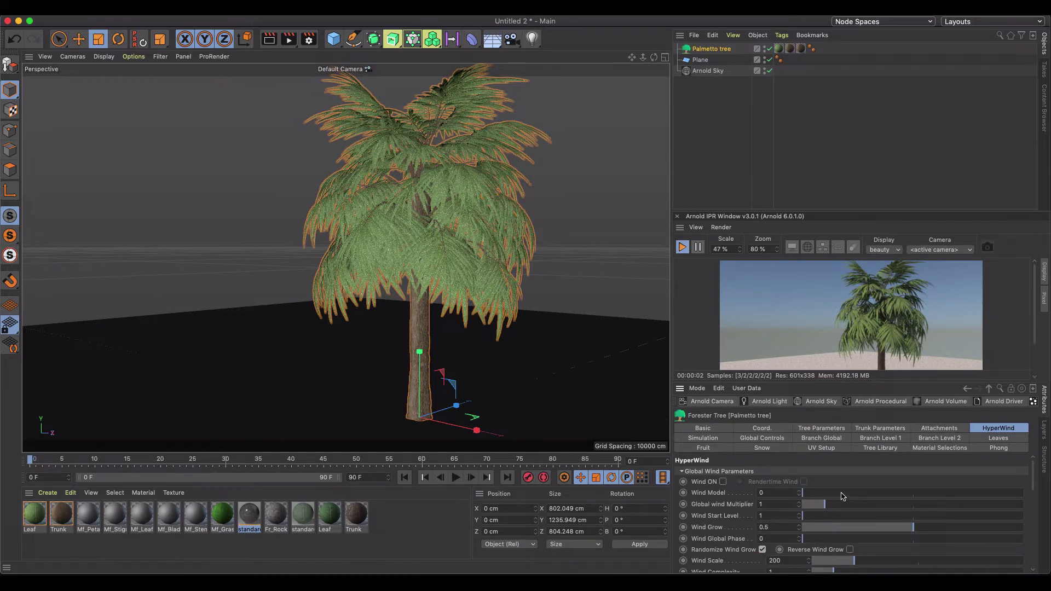
{"action": "left_click", "coordinate": [723, 482]}
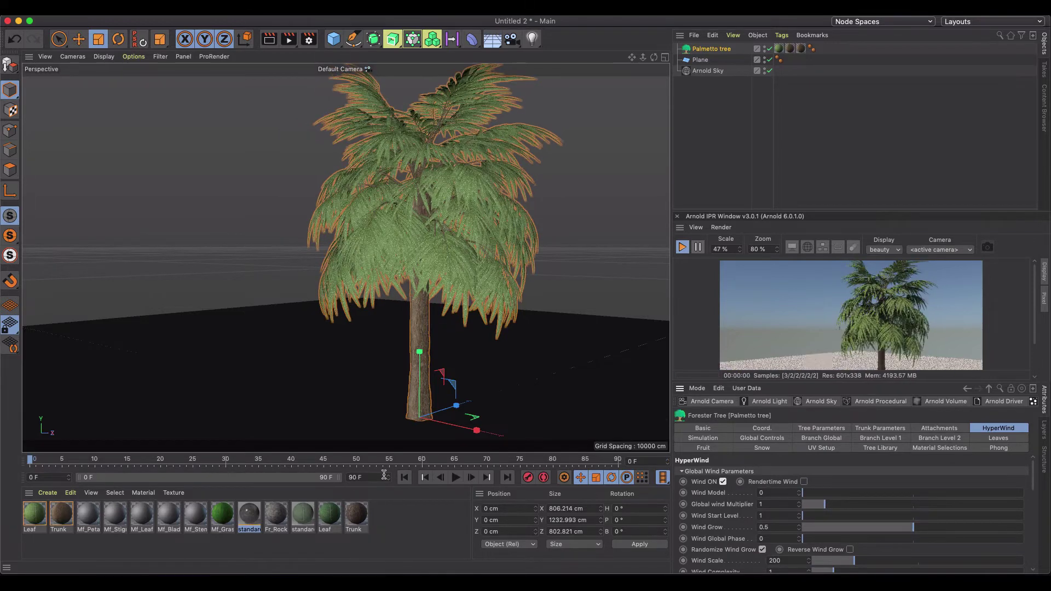
{"action": "left_click", "coordinate": [455, 477]}
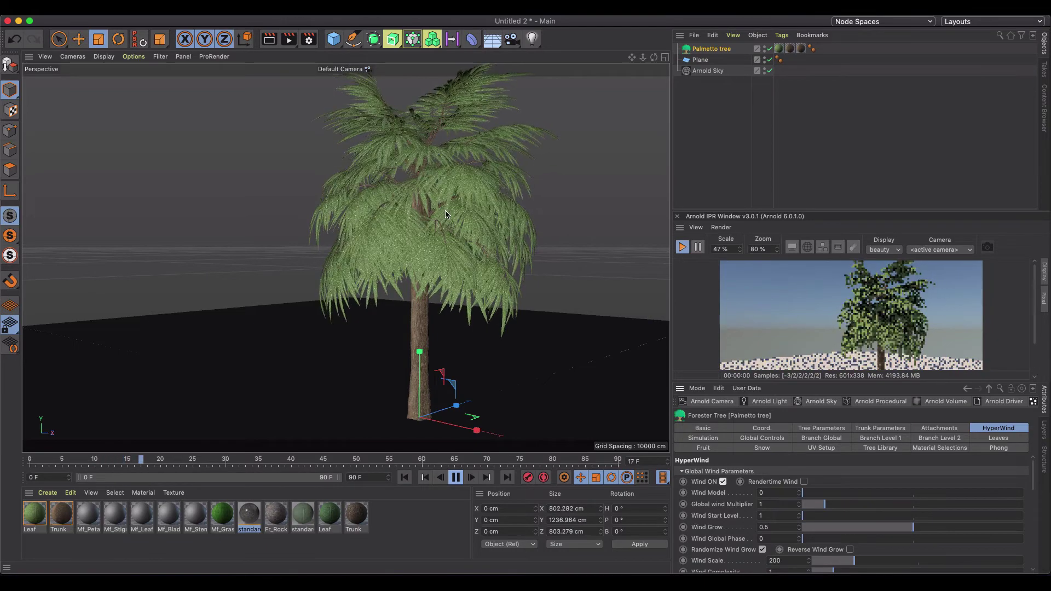
{"action": "left_click", "coordinate": [456, 477]}
{"action": "left_click", "coordinate": [404, 477]}
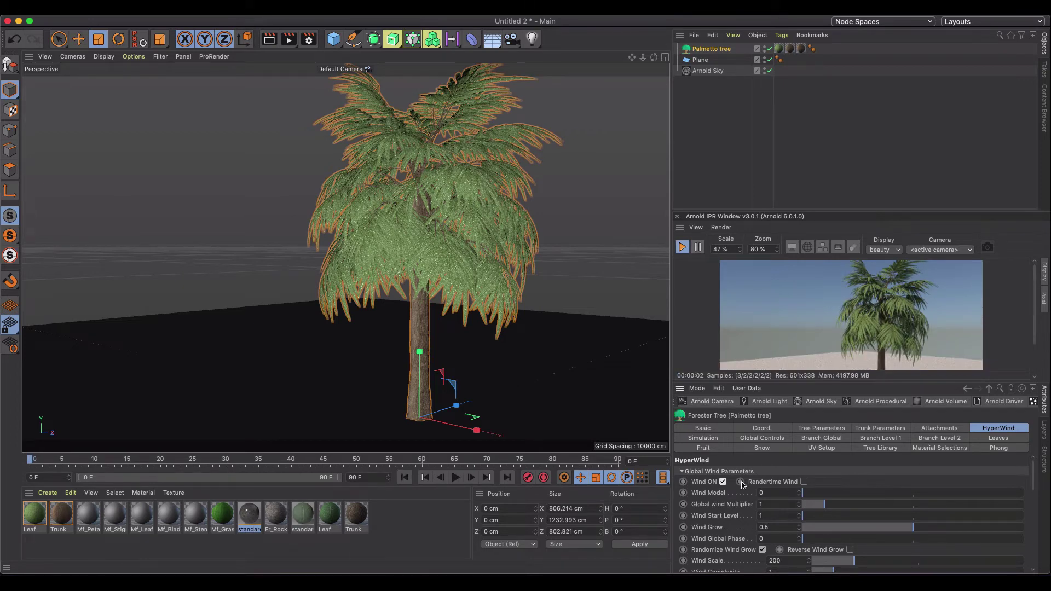
Check Fruits ON and review Fruit Grow 1, Count 10, Random Seed 1234
{"action": "left_click", "coordinate": [722, 482]}
{"action": "left_click", "coordinate": [712, 448]}
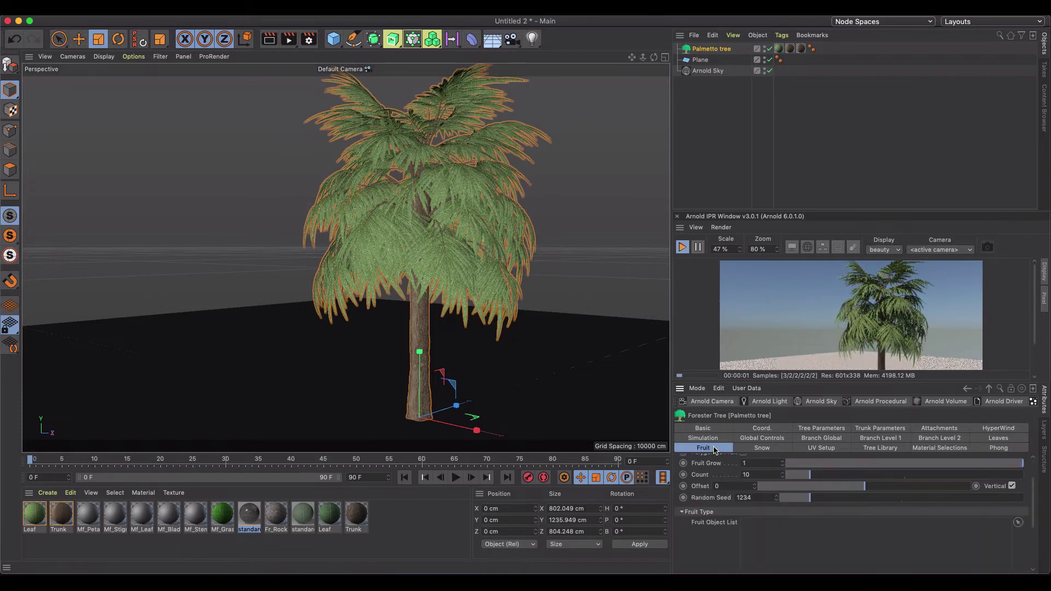
{"action": "scroll", "coordinate": [1033, 482], "scroll_direction": "up", "scroll_amount": 2}
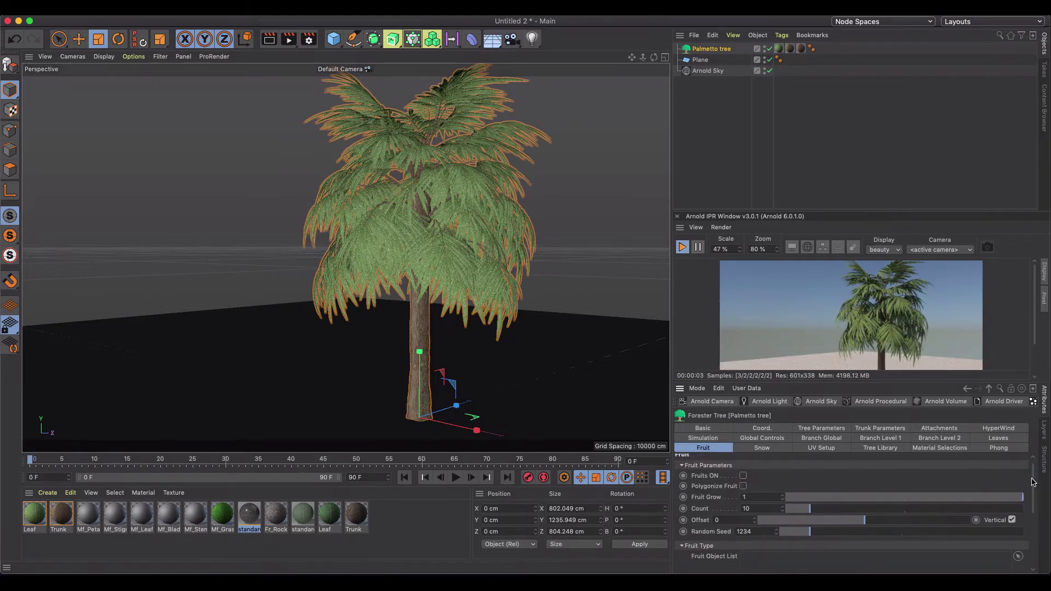
{"action": "left_click", "coordinate": [743, 476]}
{"action": "scroll", "coordinate": [947, 317], "scroll_direction": "down", "scroll_amount": 2}
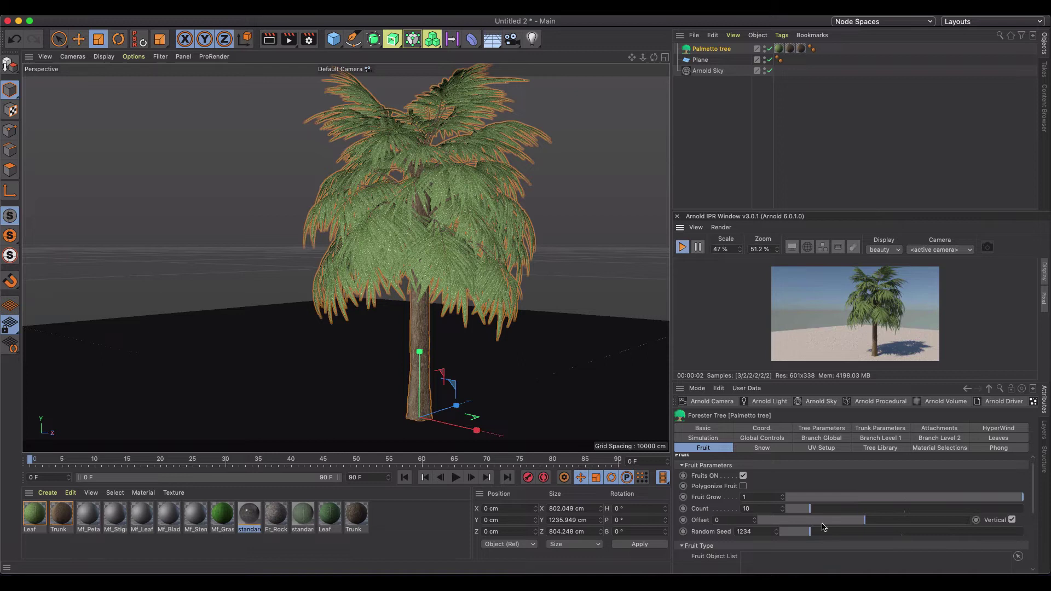
{"action": "scroll", "coordinate": [798, 560], "scroll_direction": "down", "scroll_amount": 3}
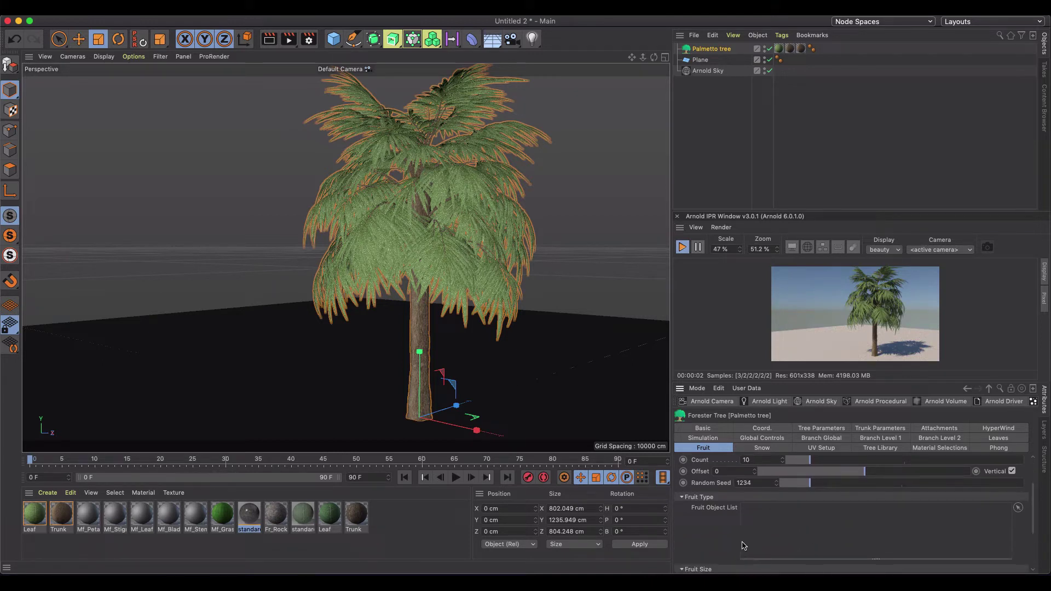
{"action": "scroll", "coordinate": [746, 542], "scroll_direction": "down", "scroll_amount": 4}
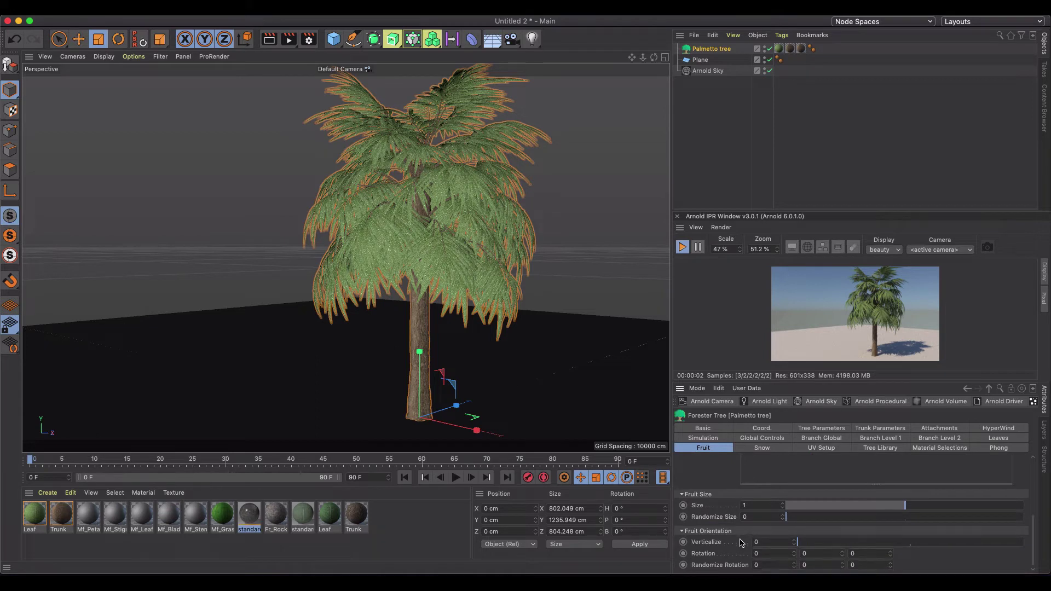
{"action": "scroll", "coordinate": [741, 542], "scroll_direction": "up", "scroll_amount": 5}
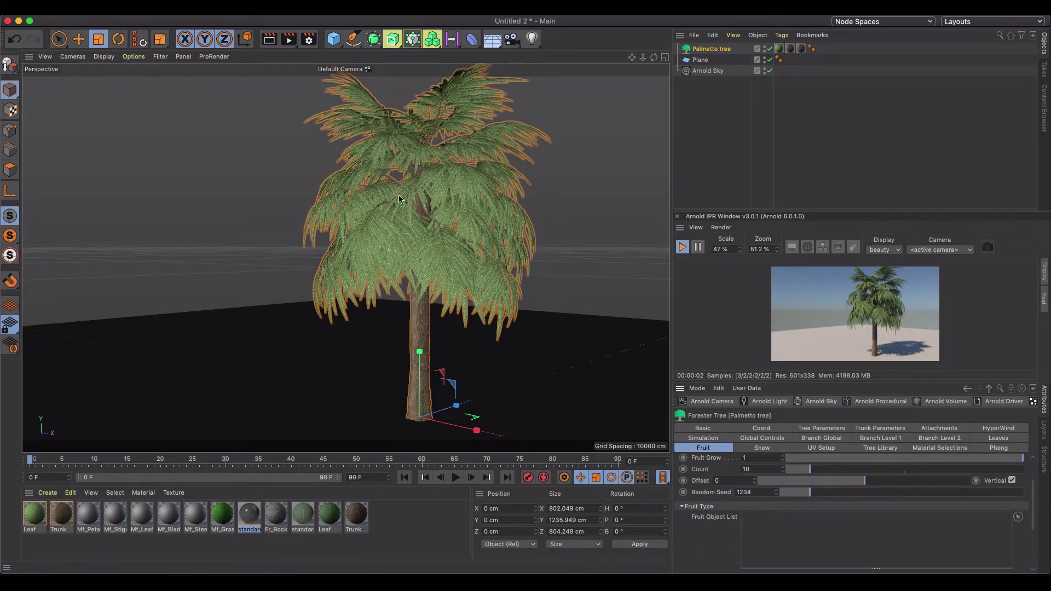
{"action": "mouse_move", "coordinate": [423, 204]}
{"action": "left_mouse_down", "text": "alt"}
{"action": "mouse_move", "coordinate": [519, 214]}
{"action": "mouse_move", "coordinate": [409, 207]}
{"action": "mouse_move", "coordinate": [438, 208]}
{"action": "mouse_move", "coordinate": [438, 197]}
{"action": "left_mouse_up", "text": "alt"}
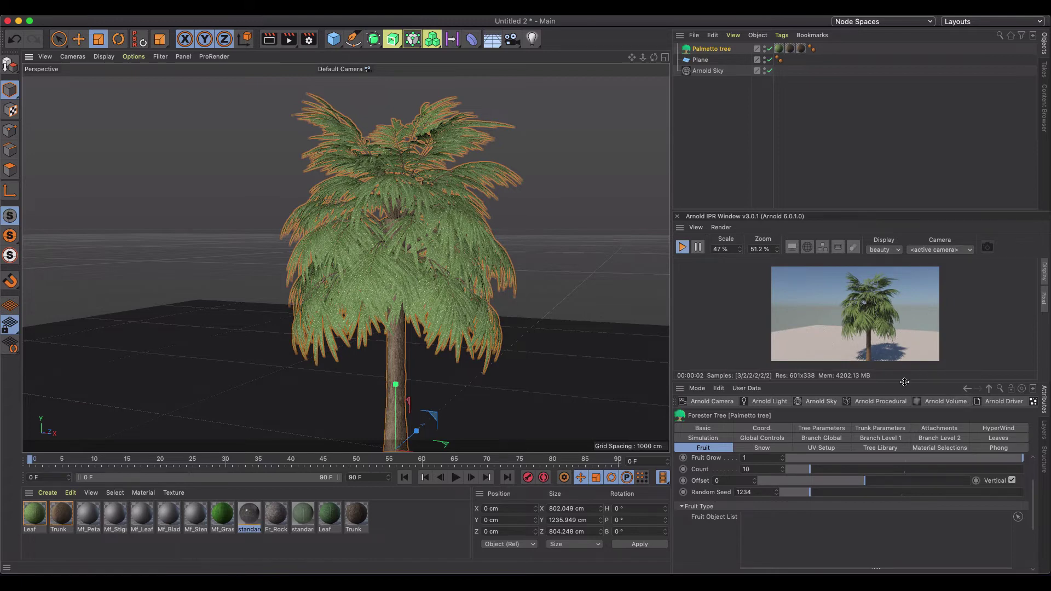
{"action": "left_click_drag", "start_coordinate": [905, 382], "coordinate": [904, 404]}
{"action": "scroll", "coordinate": [464, 303], "scroll_direction": "down", "scroll_amount": 2}
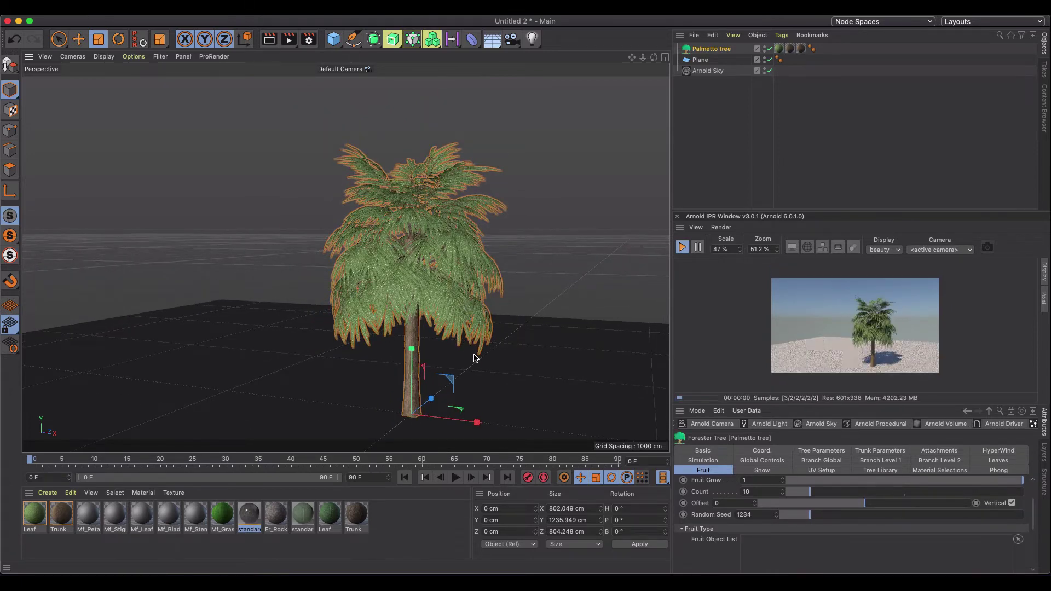
{"action": "left_click_drag", "start_coordinate": [475, 358], "coordinate": [442, 274], "text": "alt"}
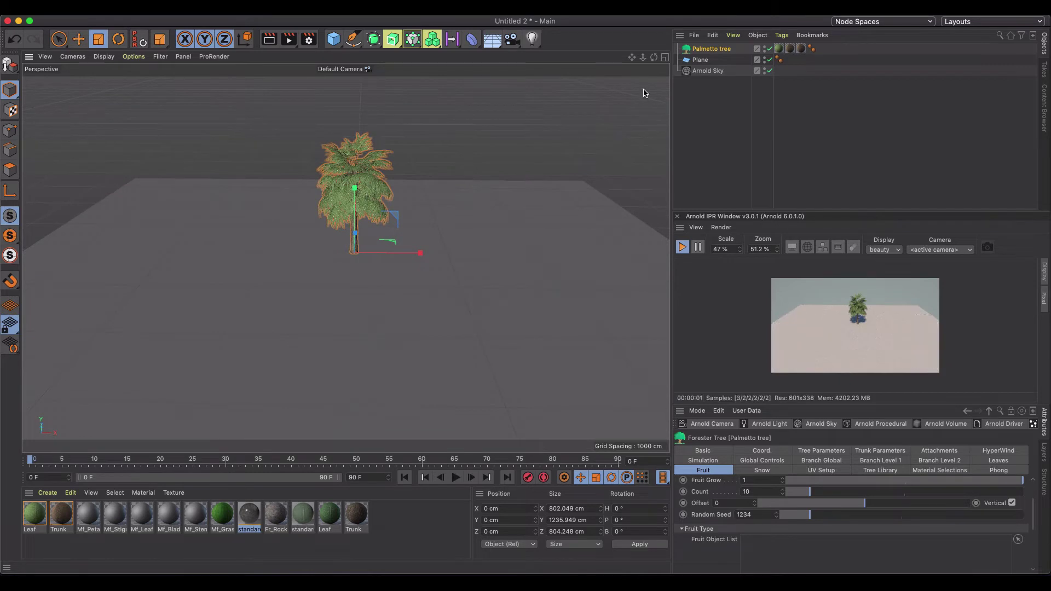
{"action": "key", "text": "e"}
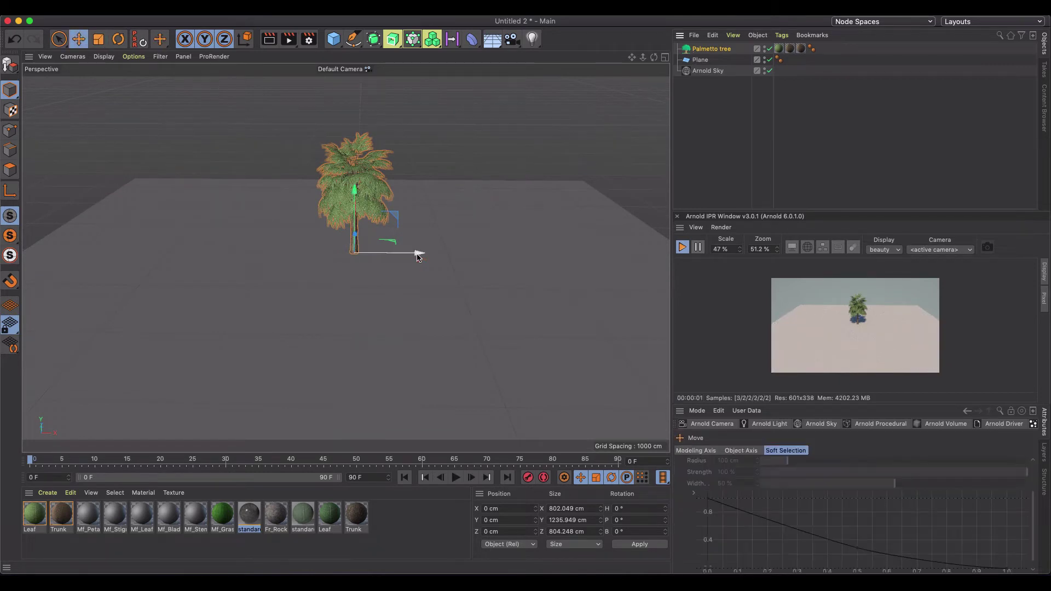
{"action": "left_click_drag", "start_coordinate": [418, 257], "coordinate": [526, 253], "text": "ctrl"}
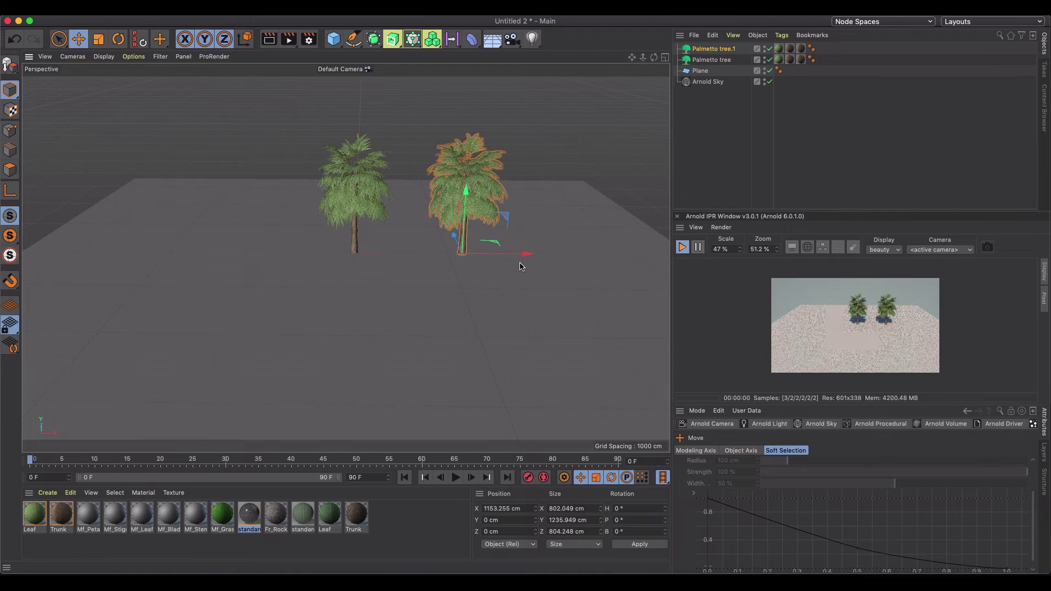
{"action": "left_click", "coordinate": [706, 52]}
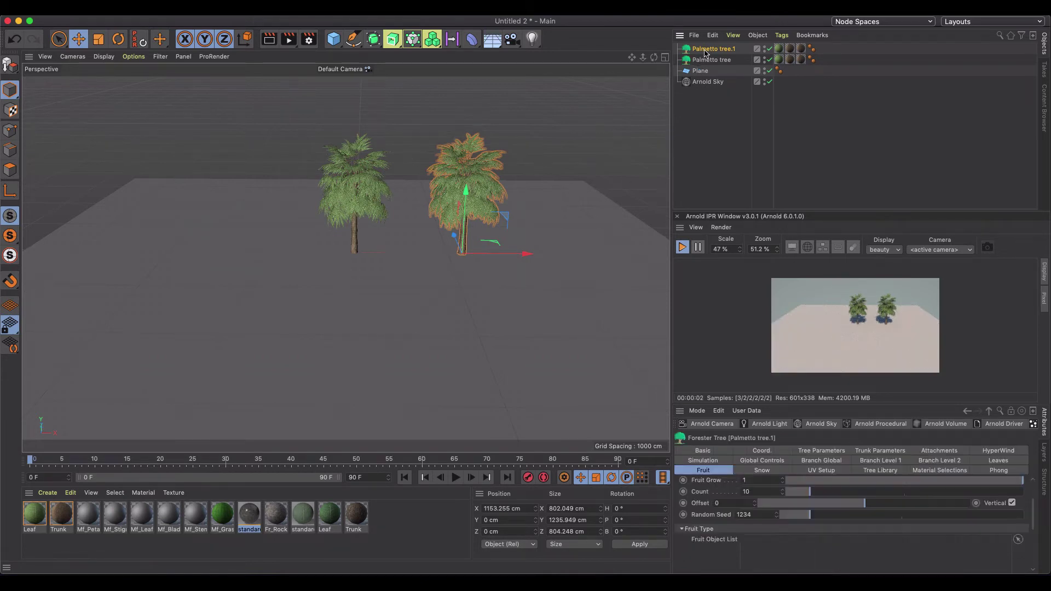
{"action": "key", "text": "Delete"}
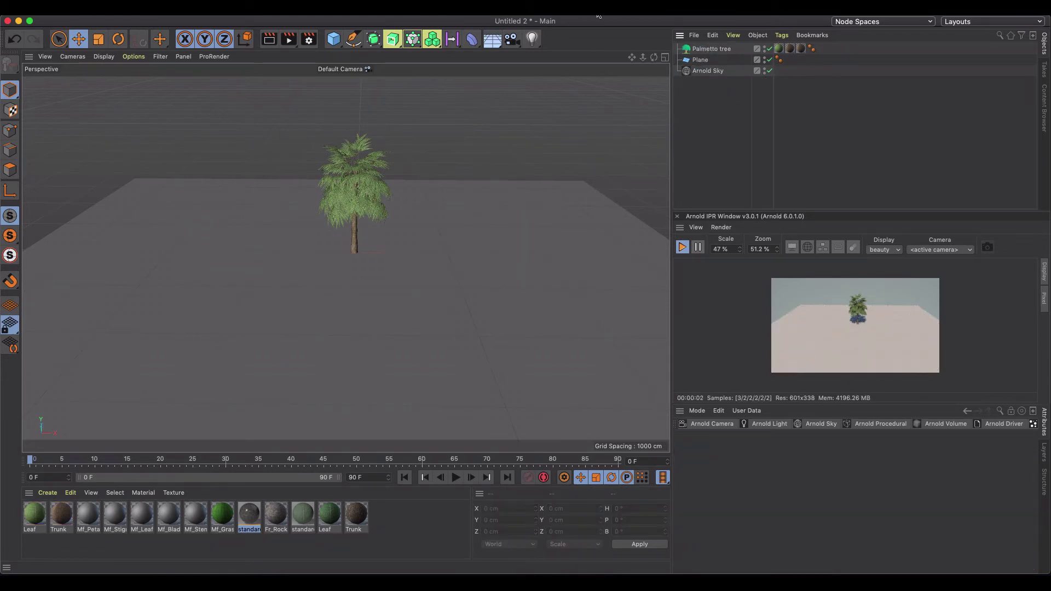
Add a Forester MultiCloner and place the Palmetto tree inside it
{"action": "left_click", "coordinate": [610, 7]}
{"action": "mouse_move", "coordinate": [636, 204]}
{"action": "left_click", "coordinate": [779, 235]}
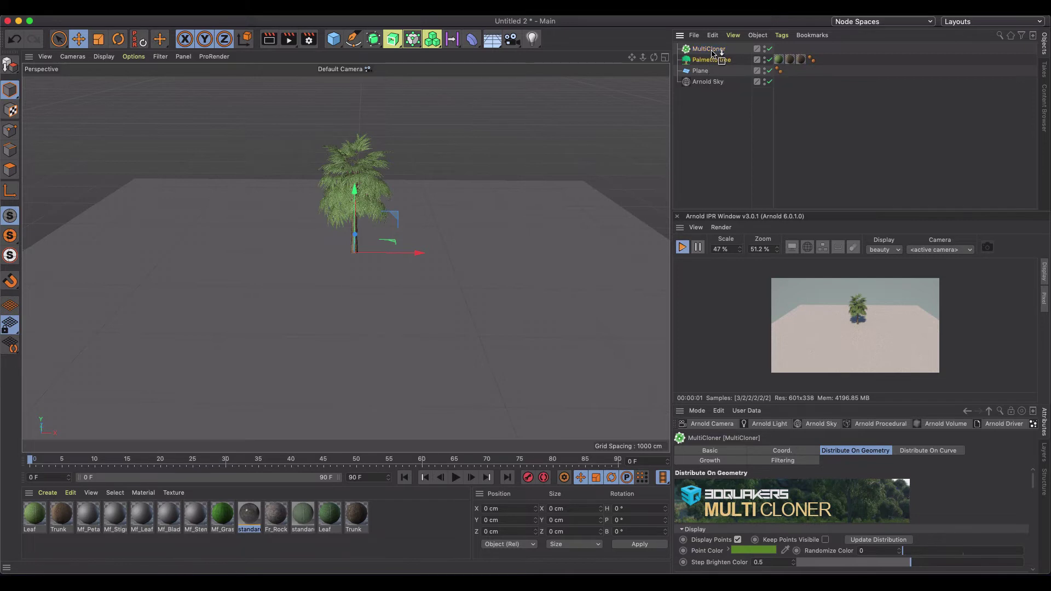
{"action": "left_click_drag", "start_coordinate": [709, 60], "coordinate": [709, 49]}
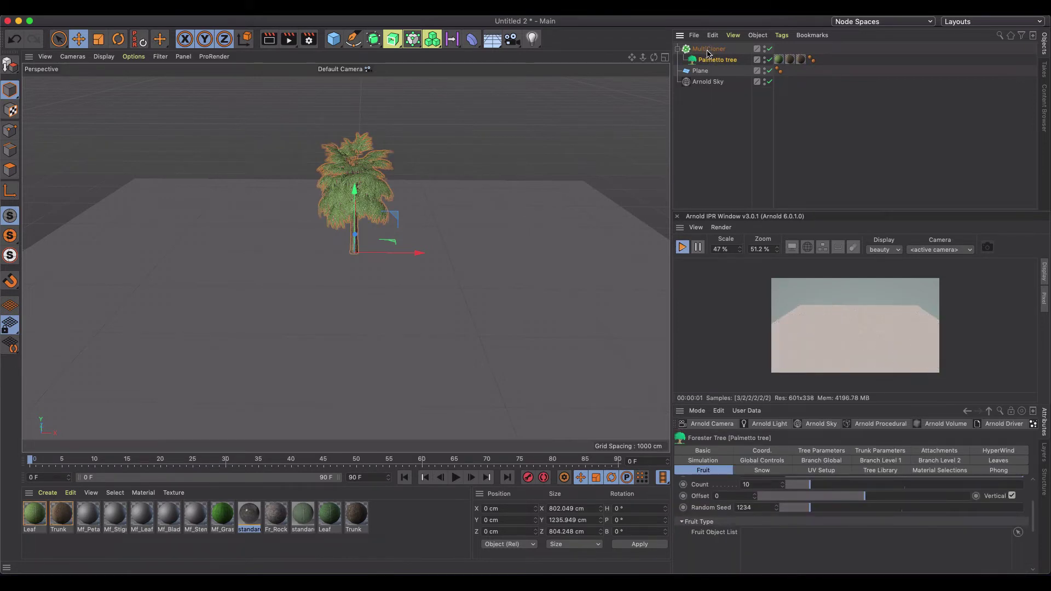
{"action": "left_click", "coordinate": [709, 49]}
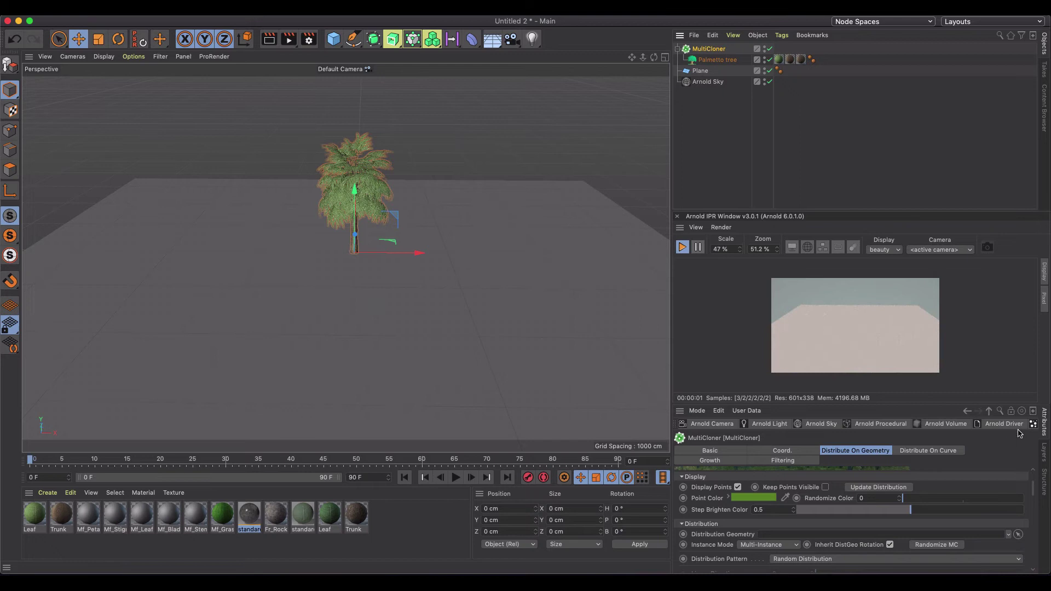
Set the Plane as the MultiCloner's Distribution Geometry and orbit to view the palm grove
{"action": "scroll", "coordinate": [1033, 493], "scroll_direction": "down", "scroll_amount": 1}
{"action": "scroll", "coordinate": [1033, 493], "scroll_direction": "down", "scroll_amount": 2}
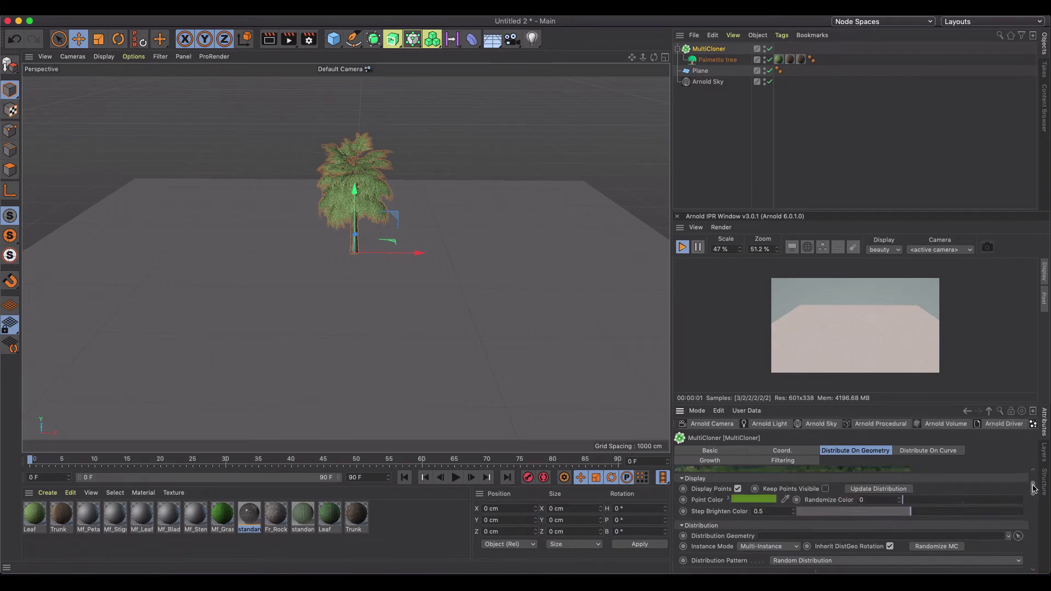
{"action": "scroll", "coordinate": [1033, 491], "scroll_direction": "up", "scroll_amount": 4}
{"action": "scroll", "coordinate": [1035, 490], "scroll_direction": "down", "scroll_amount": 1}
{"action": "scroll", "coordinate": [1035, 489], "scroll_direction": "down", "scroll_amount": 1}
{"action": "left_click_drag", "start_coordinate": [698, 74], "coordinate": [782, 539]}
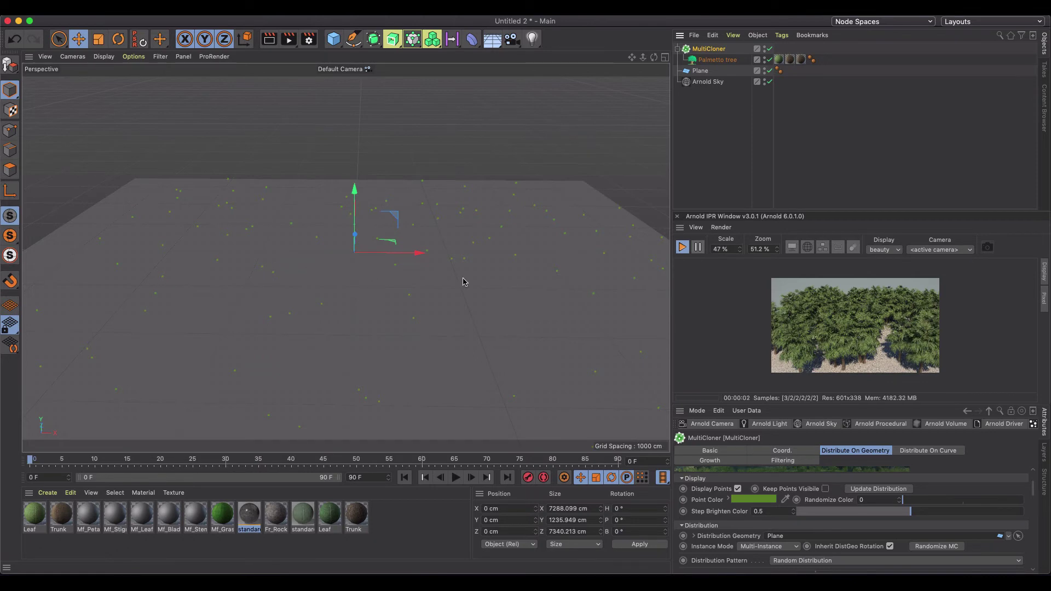
{"action": "scroll", "coordinate": [438, 279], "scroll_direction": "down", "scroll_amount": 3}
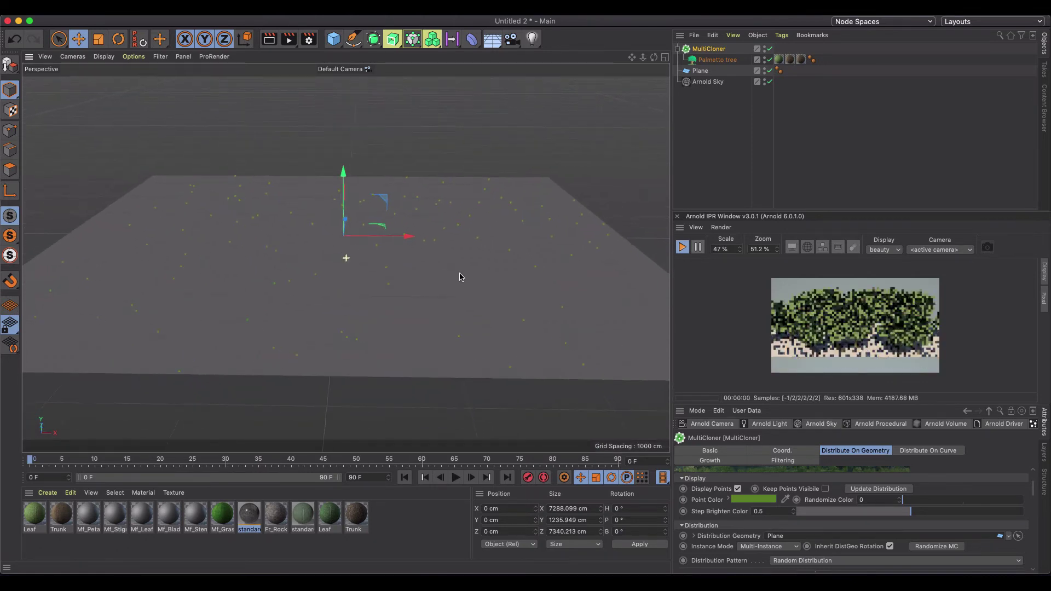
{"action": "mouse_move", "coordinate": [460, 276]}
{"action": "left_mouse_down", "text": "alt"}
{"action": "mouse_move", "coordinate": [511, 271]}
{"action": "mouse_move", "coordinate": [480, 272]}
{"action": "left_mouse_up", "text": "alt"}
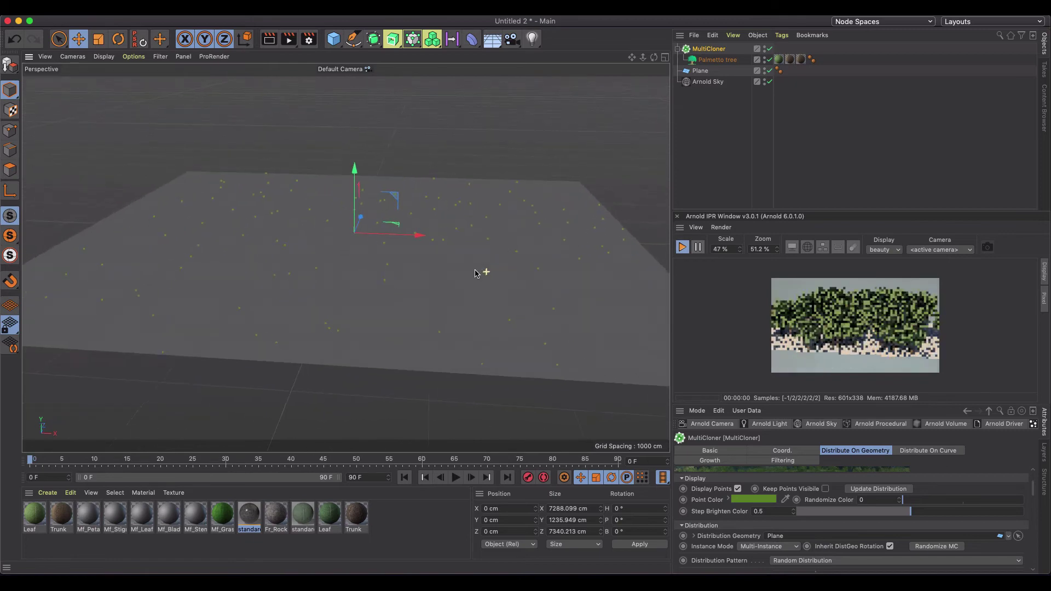
Undock the Arnold IPR into a floating window, enlarge it and zoom into the render
{"action": "left_click", "coordinate": [680, 229]}
{"action": "left_click", "coordinate": [706, 239]}
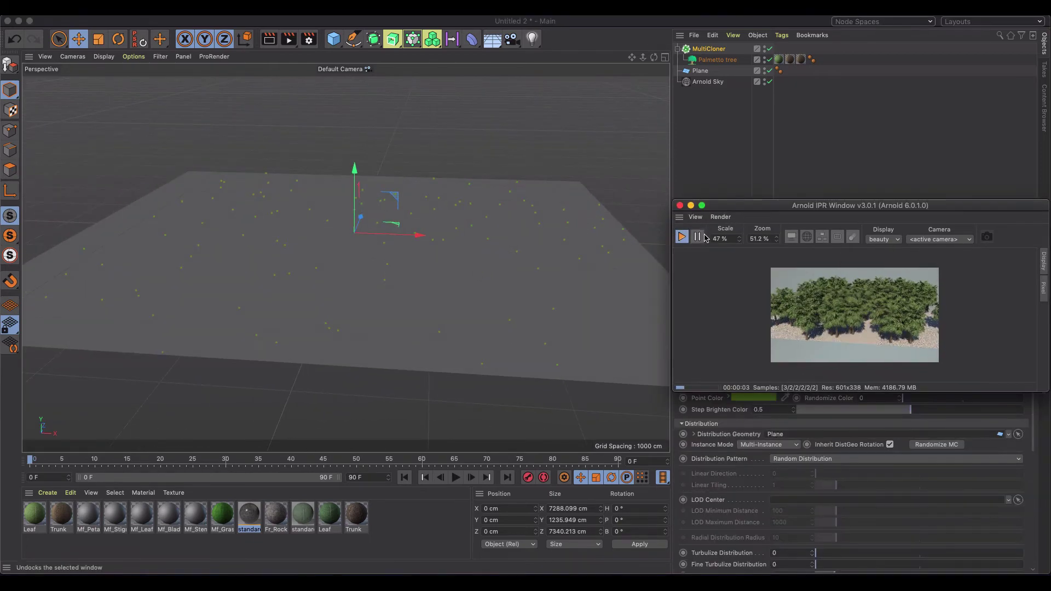
{"action": "left_click_drag", "start_coordinate": [610, 216], "coordinate": [850, 458]}
{"action": "scroll", "coordinate": [553, 268], "scroll_direction": "up", "scroll_amount": 5}
{"action": "scroll", "coordinate": [553, 268], "scroll_direction": "up", "scroll_amount": 1}
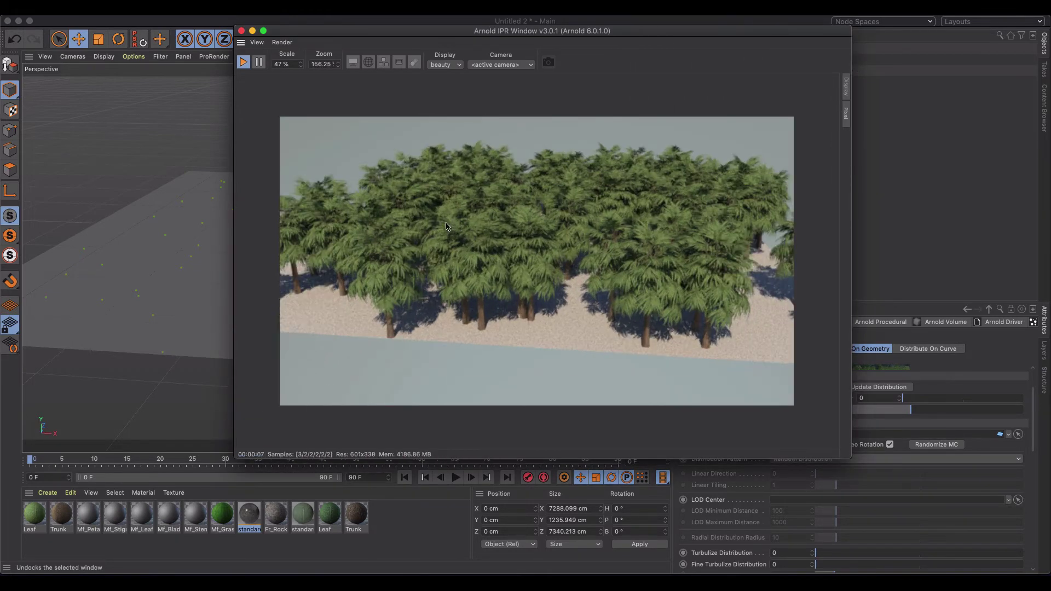
Orbit the camera around the palm forest and shift the floating render window to the left
{"action": "left_click_drag", "start_coordinate": [445, 221], "coordinate": [524, 228], "text": "alt"}
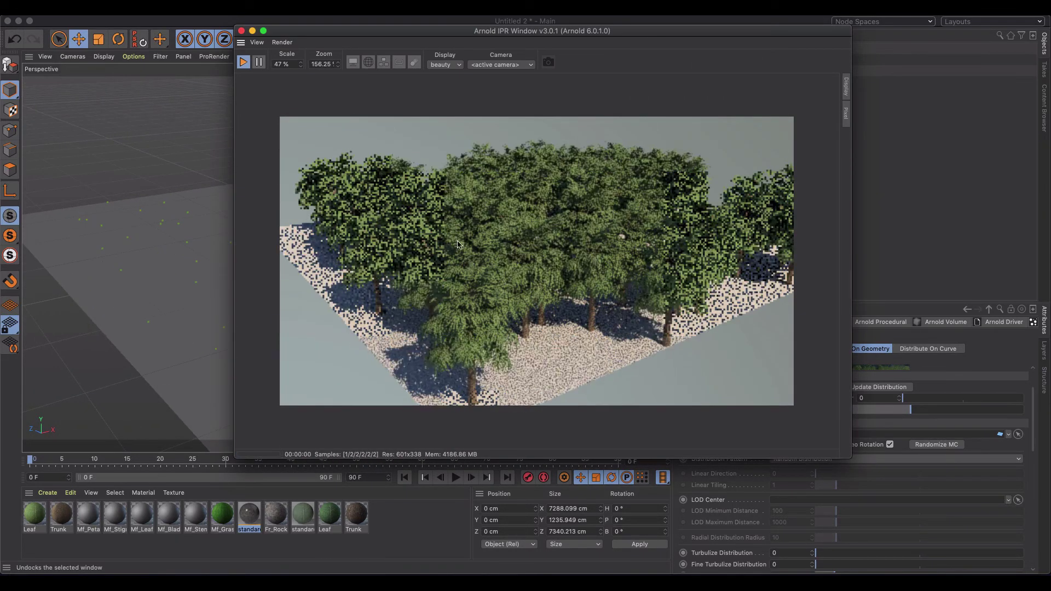
{"action": "left_click_drag", "start_coordinate": [436, 240], "coordinate": [529, 236], "text": "alt"}
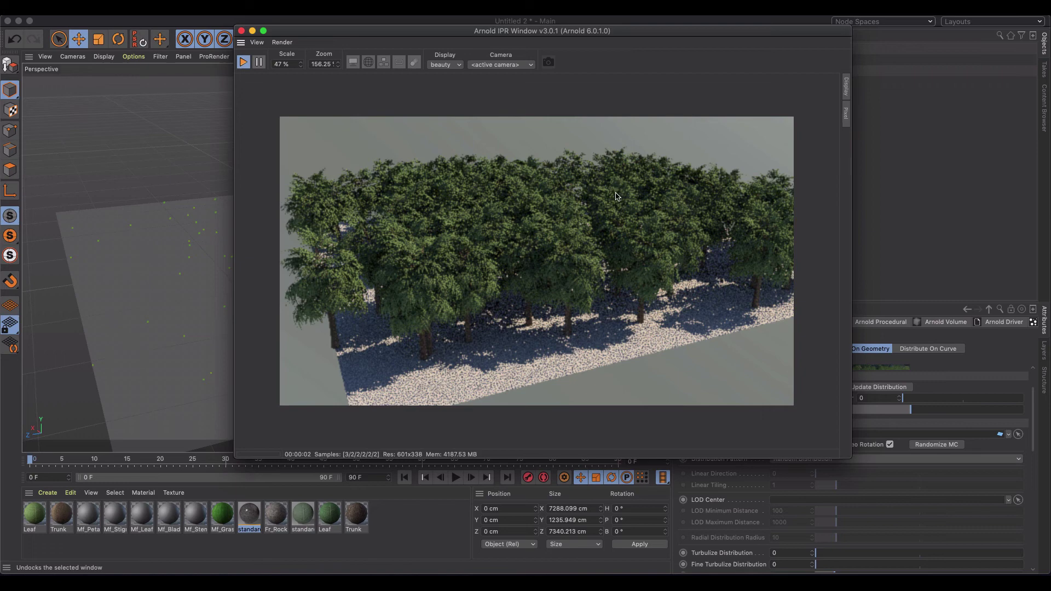
{"action": "left_click_drag", "start_coordinate": [550, 227], "coordinate": [546, 239], "text": "alt"}
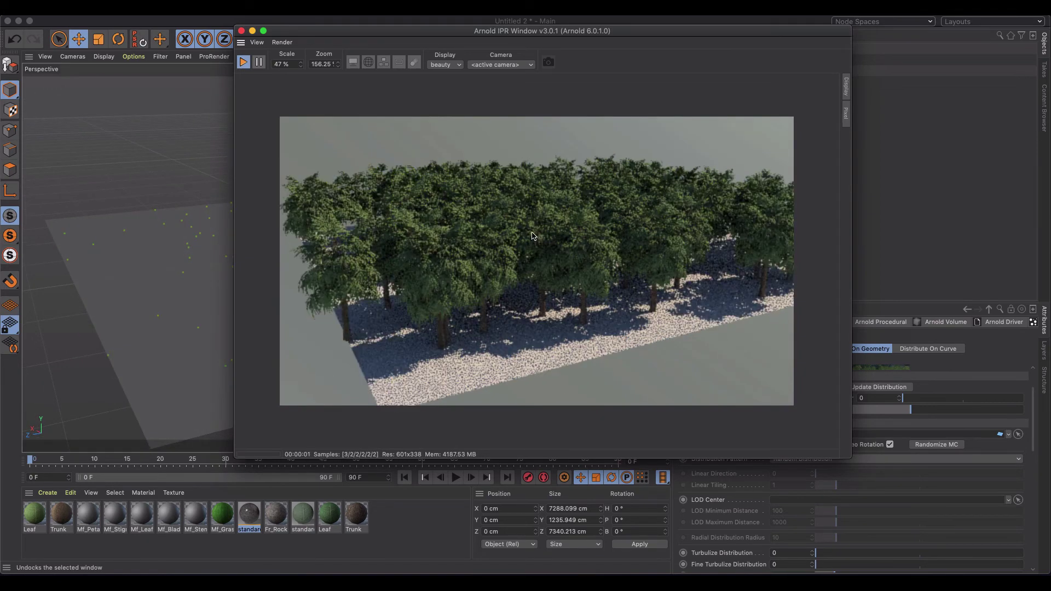
{"action": "left_click_drag", "start_coordinate": [479, 36], "coordinate": [344, 36]}
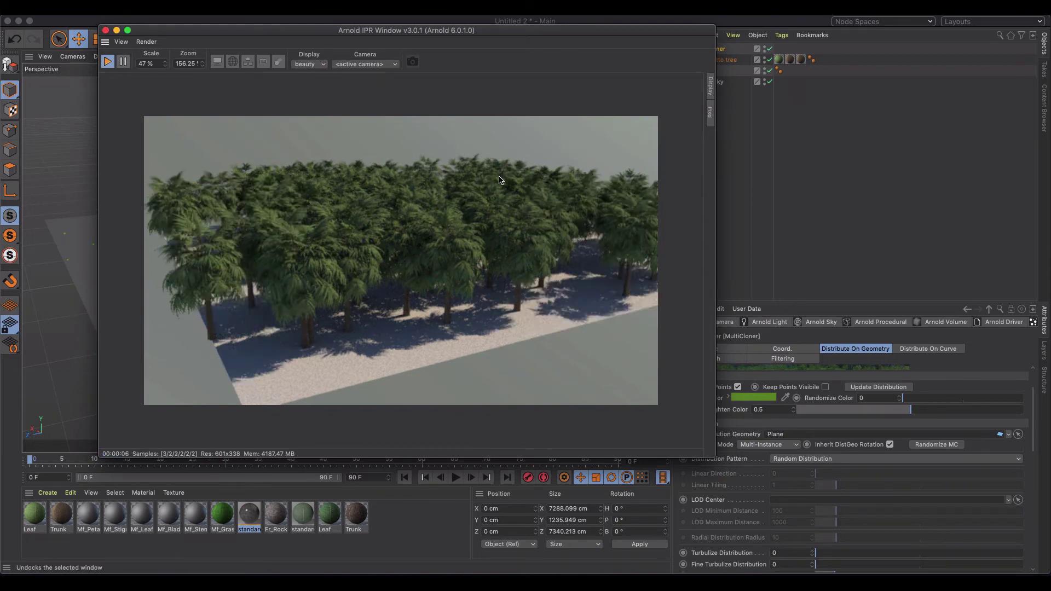
{"action": "left_click_drag", "start_coordinate": [376, 32], "coordinate": [287, 25]}
{"action": "left_click", "coordinate": [875, 346]}
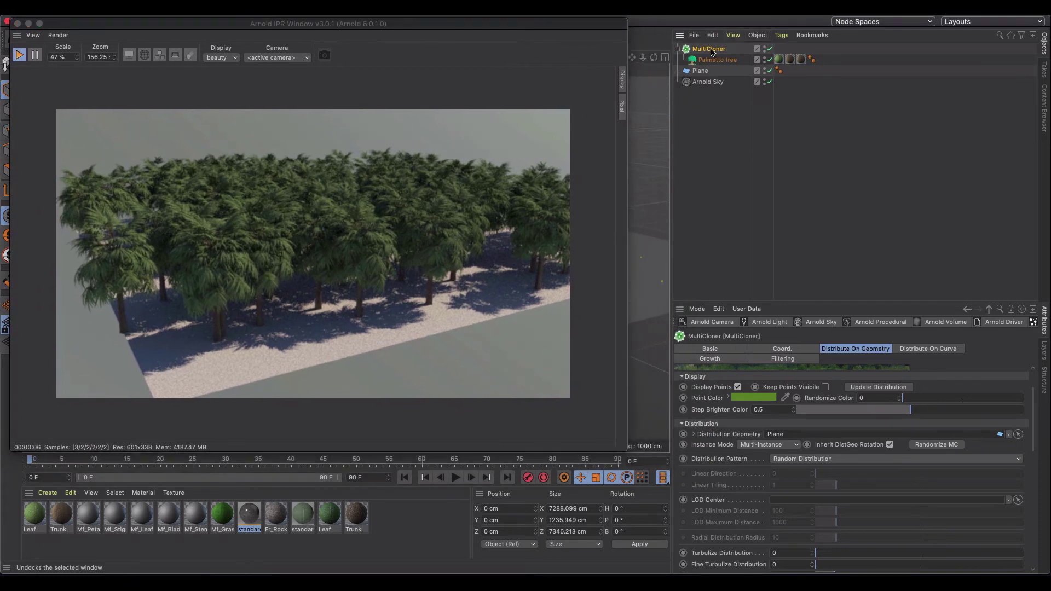
Set the MultiCloner's Turbulize Position X to 184.73 and Turbulize Rotation X to 35.71
{"action": "scroll", "coordinate": [1037, 406], "scroll_direction": "down", "scroll_amount": 1}
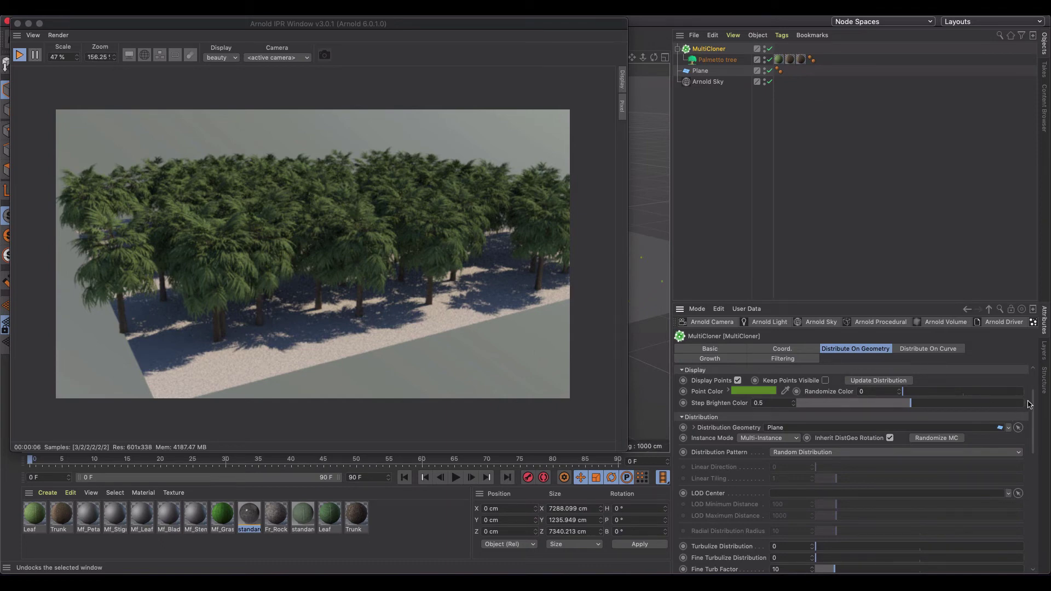
{"action": "left_click_drag", "start_coordinate": [1034, 400], "coordinate": [998, 513]}
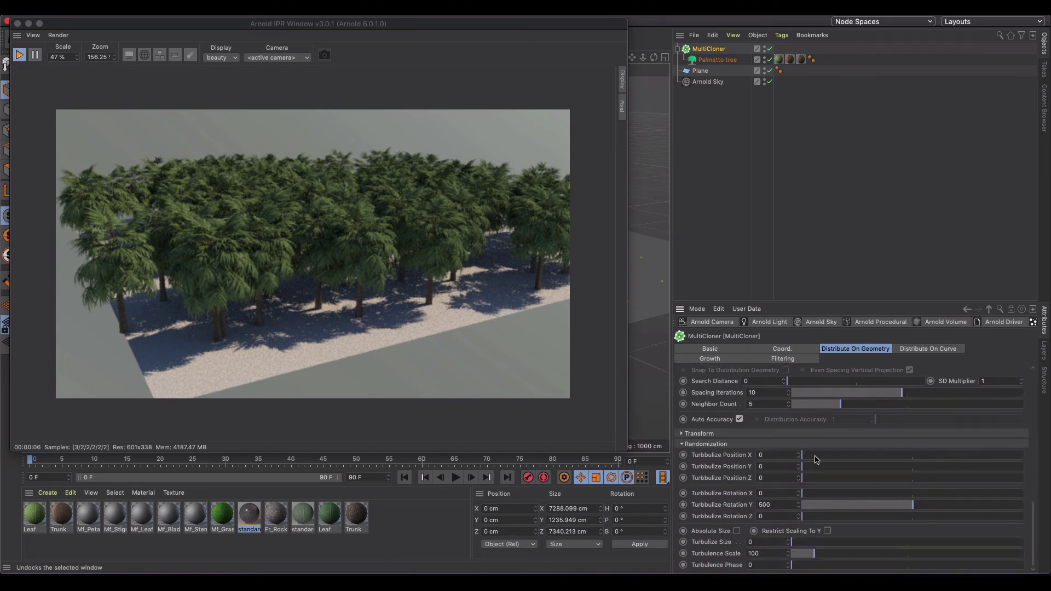
{"action": "left_click_drag", "start_coordinate": [820, 459], "coordinate": [815, 458]}
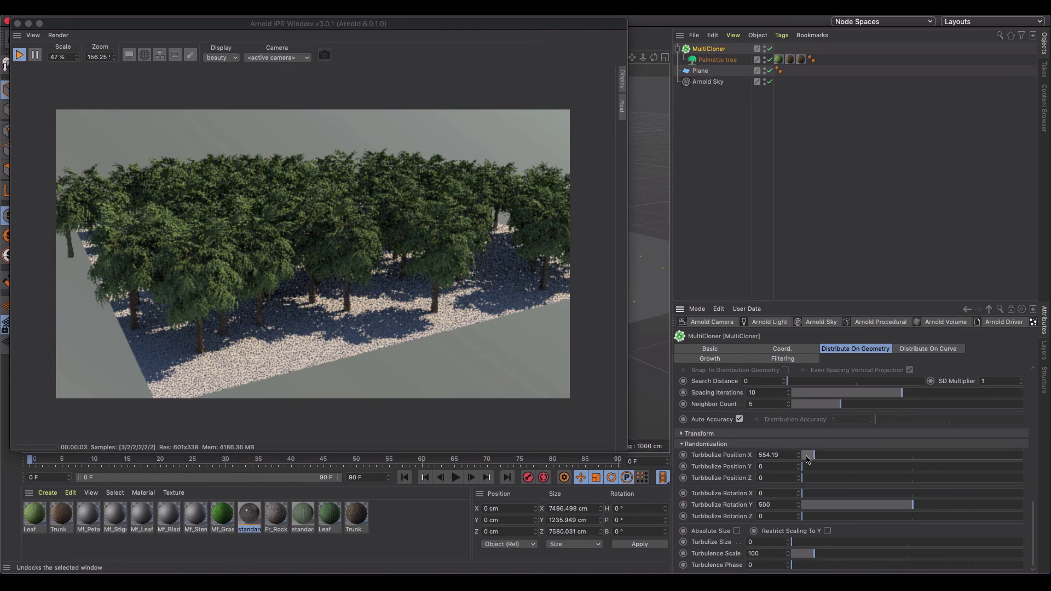
{"action": "left_click_drag", "start_coordinate": [807, 459], "coordinate": [804, 459]}
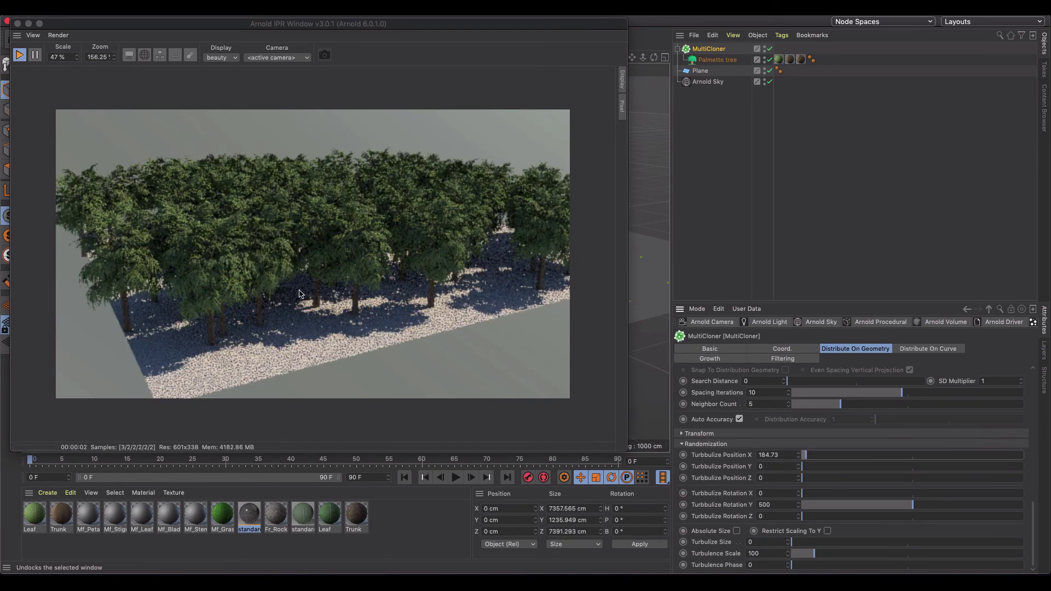
{"action": "left_click_drag", "start_coordinate": [812, 495], "coordinate": [807, 494]}
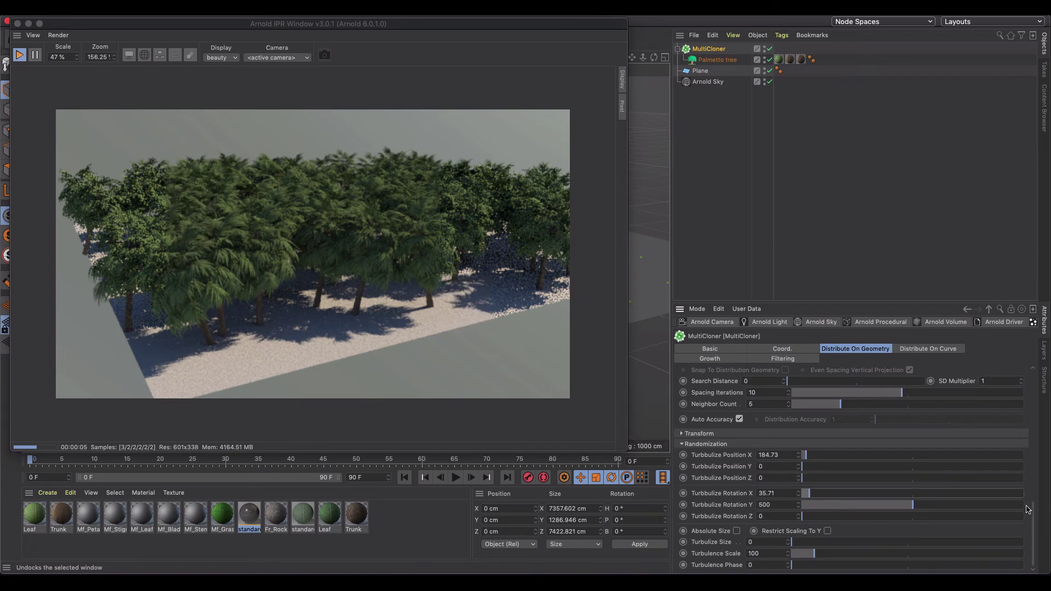
{"action": "scroll", "coordinate": [1024, 509], "scroll_direction": "up", "scroll_amount": 5}
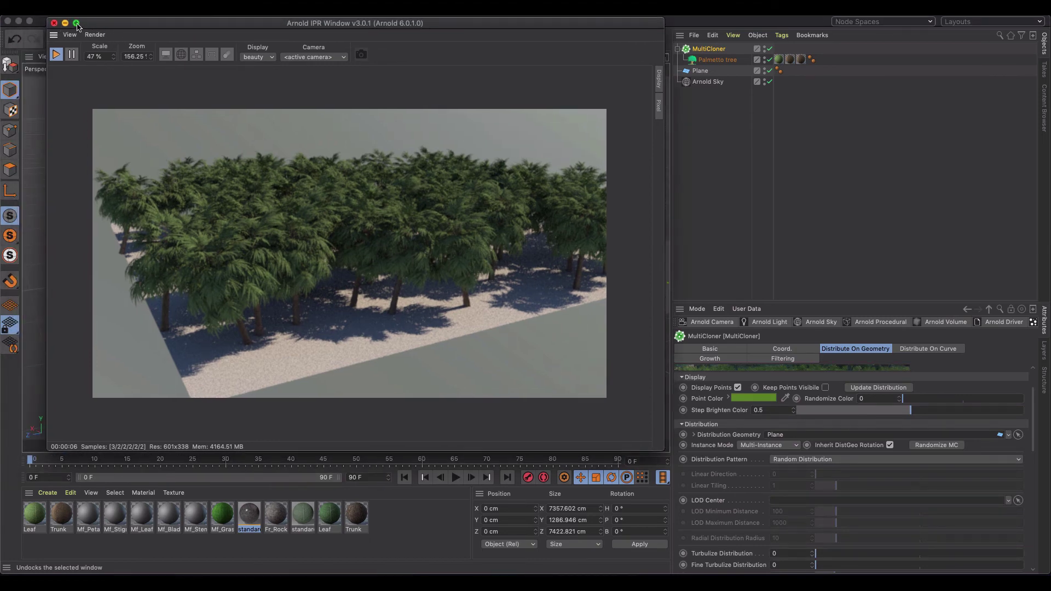
Drag the Arnold IPR window toward the centre, then up and left, uncovering the perspective viewport
{"action": "left_click_drag", "start_coordinate": [63, 27], "coordinate": [476, 105]}
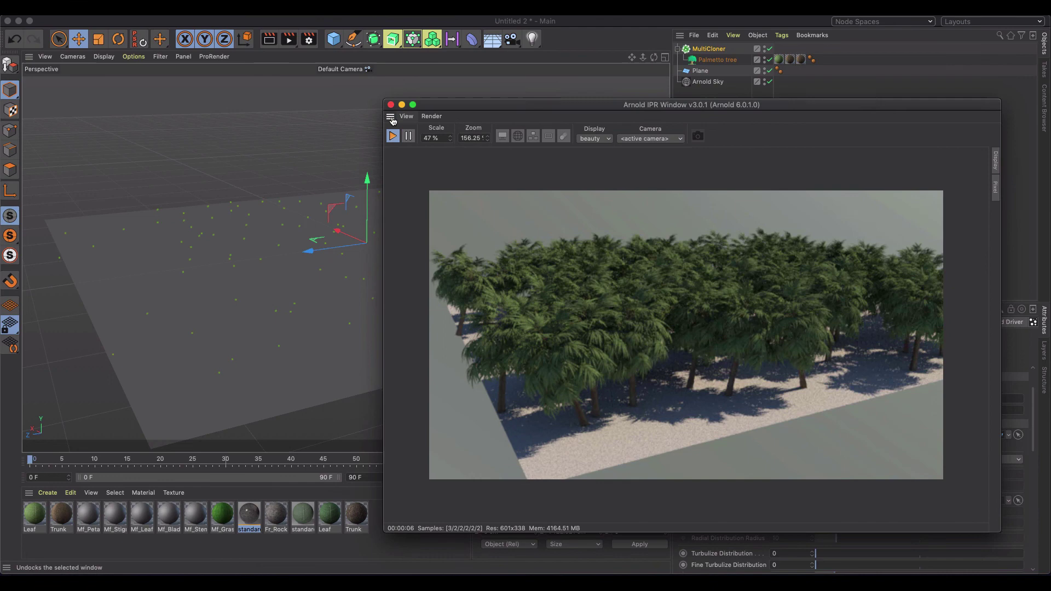
{"action": "left_click", "coordinate": [392, 119]}
{"action": "left_click", "coordinate": [446, 107]}
{"action": "left_click_drag", "start_coordinate": [479, 108], "coordinate": [266, 102]}
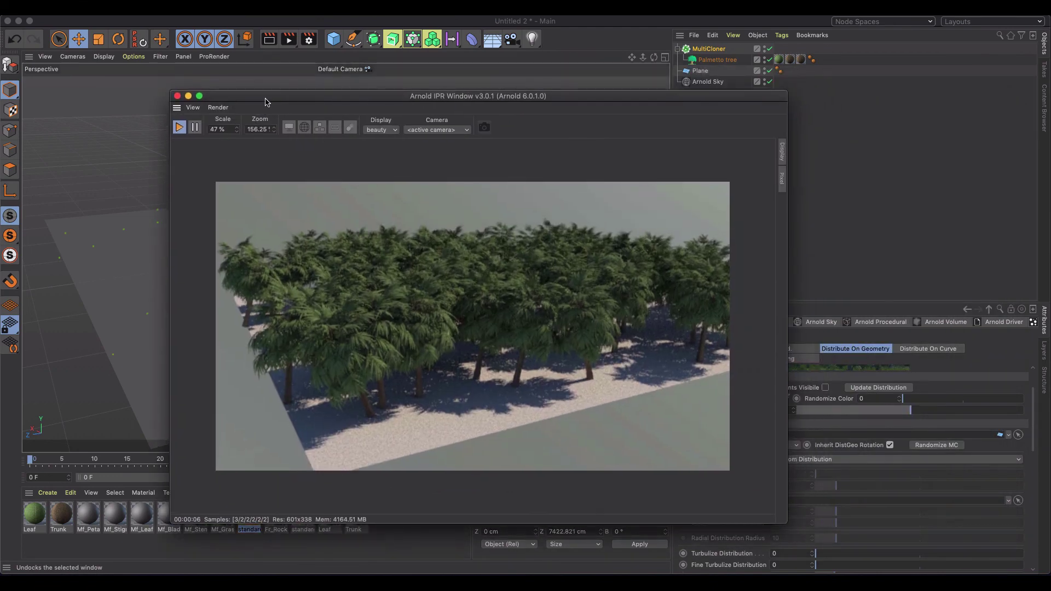